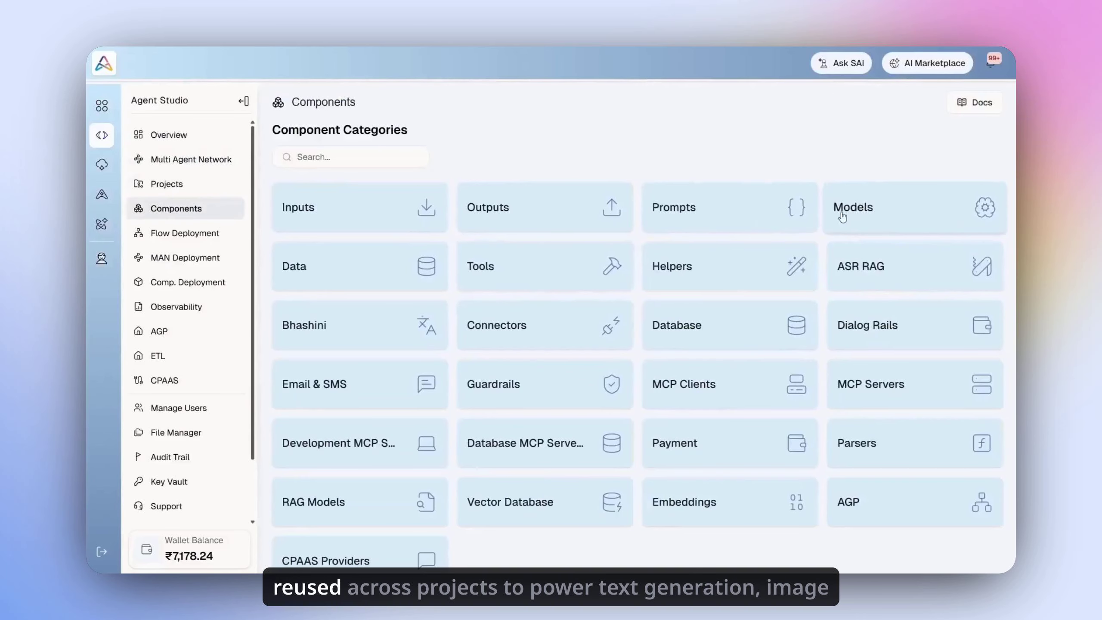
# Step: Open the Models category to see the OpenAI, Azure OpenAI, Gemini and Claude providers
pyautogui.click(862, 220)
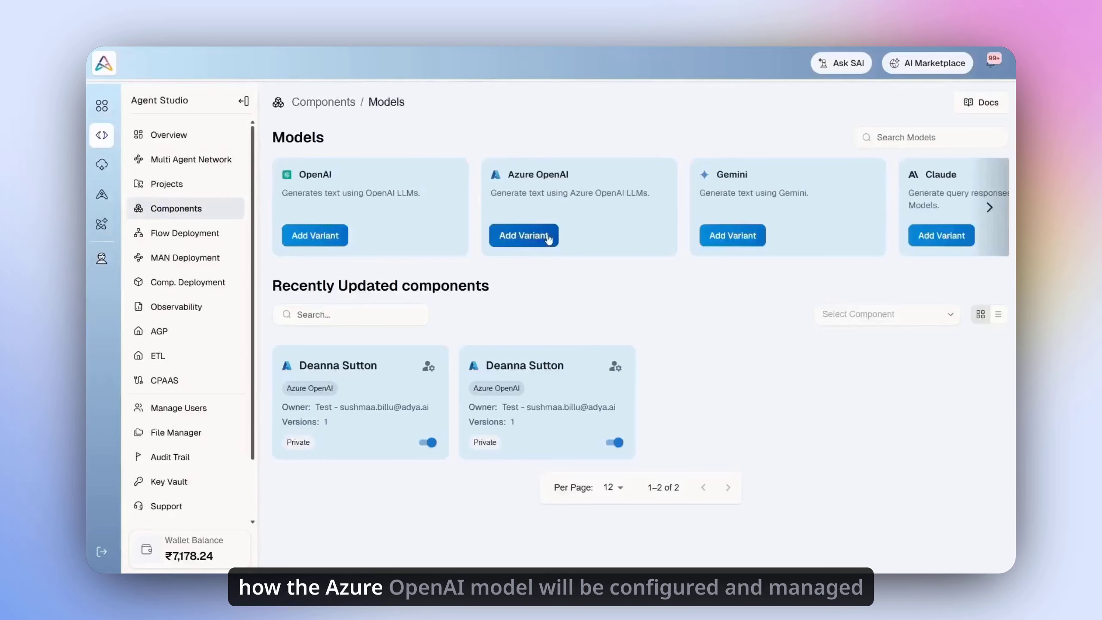
# Step: Add an Azure OpenAI variant 'Azure-OpenAI-Component' described as 'this is my custom component', then continue
pyautogui.click(515, 241)
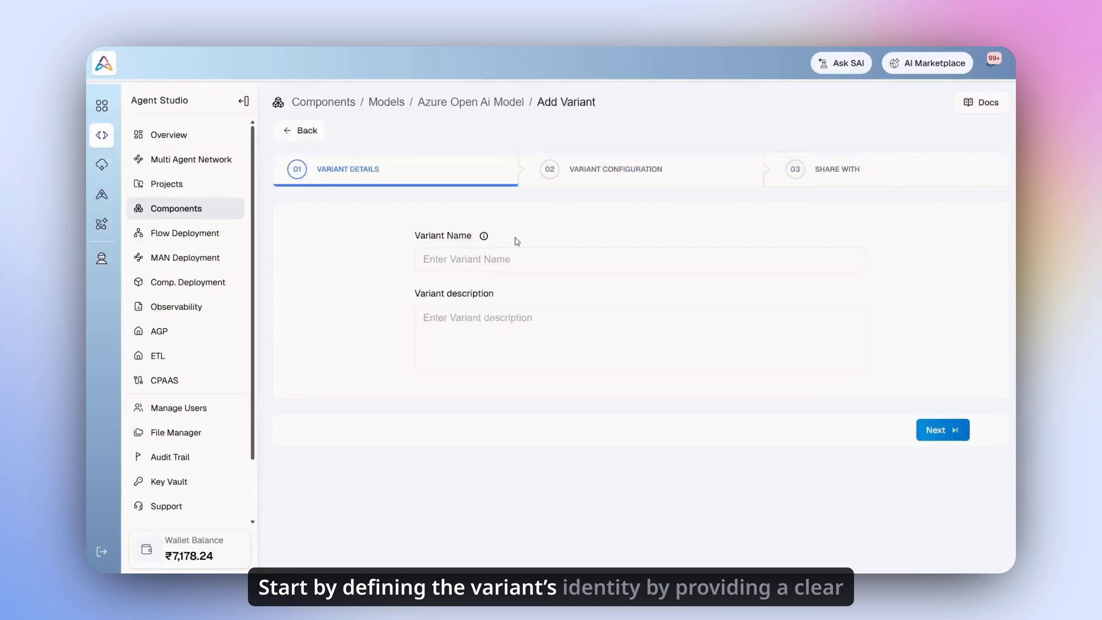
pyautogui.click(507, 259)
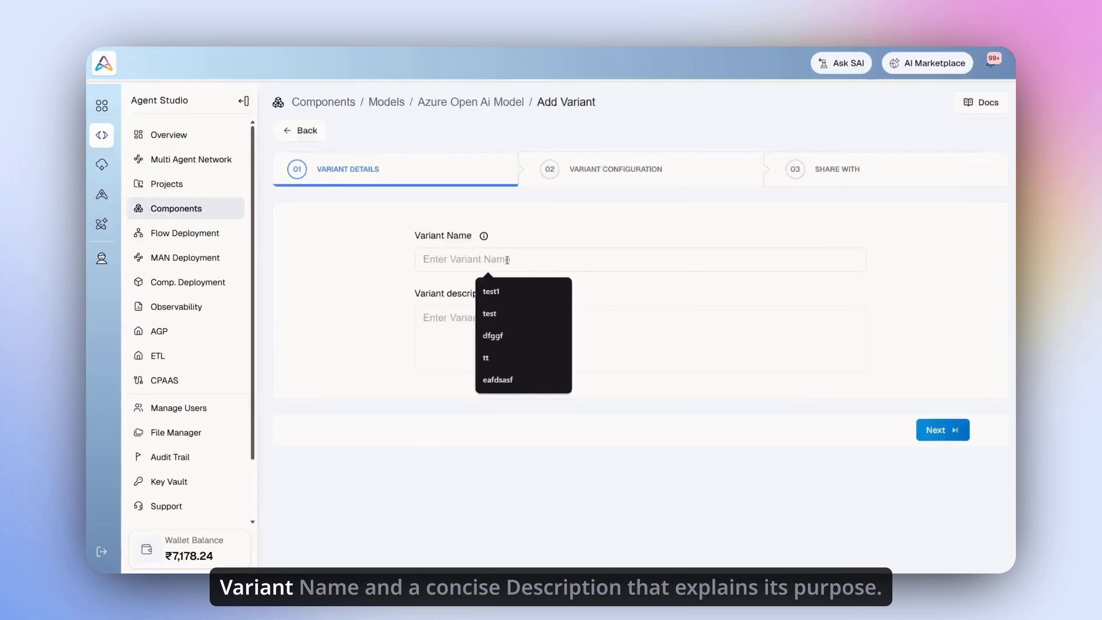
pyautogui.write('Azur')
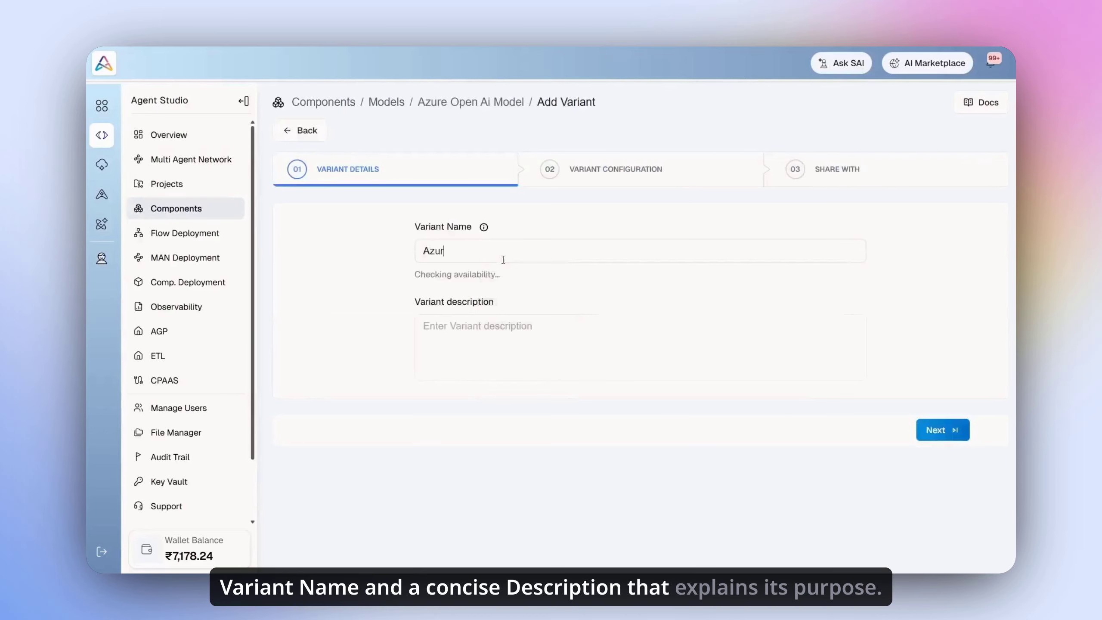
pyautogui.write('e-OpenAI')
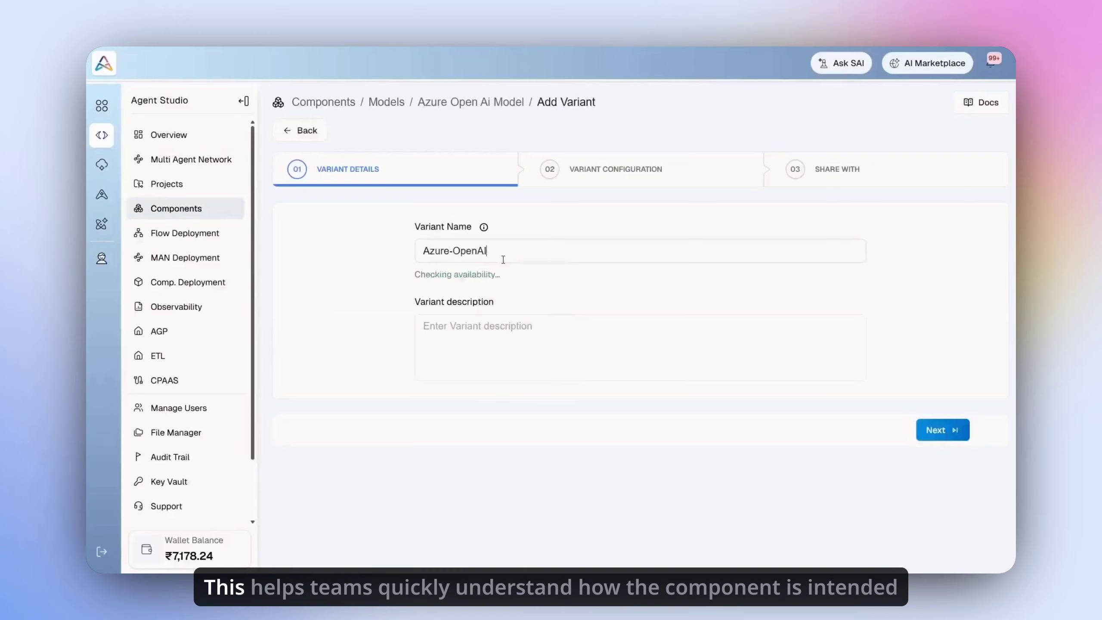
pyautogui.write('-Component')
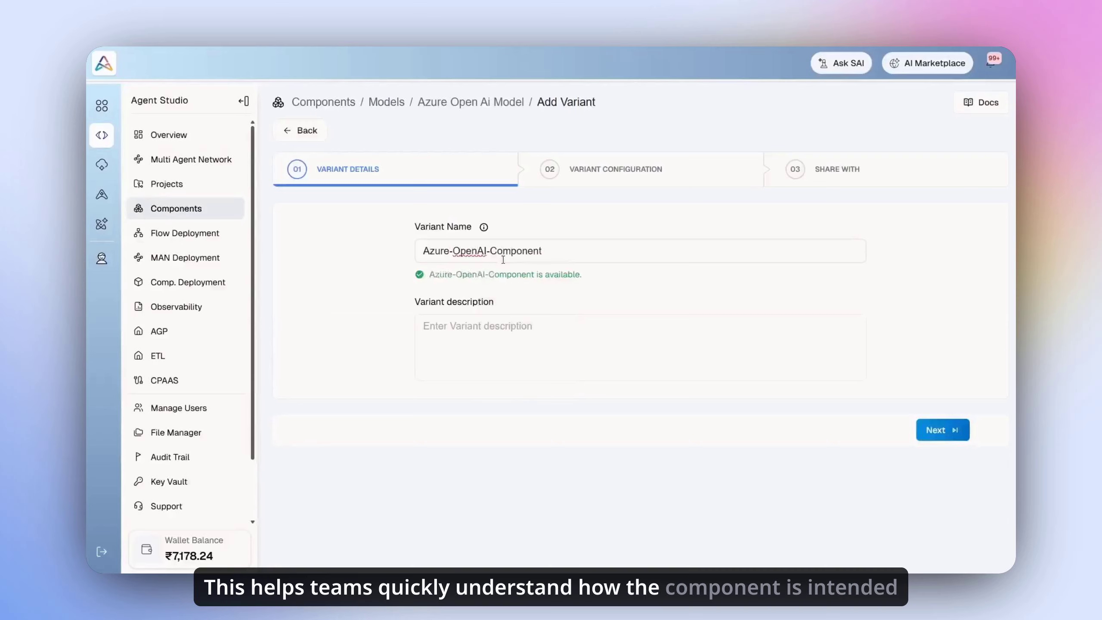
pyautogui.click(508, 326)
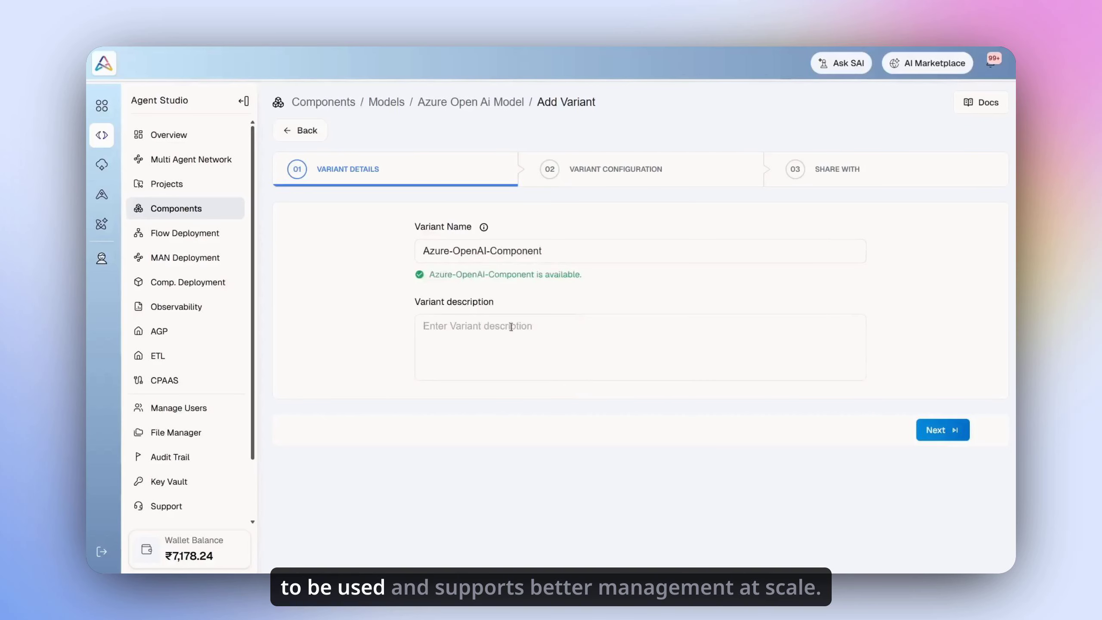
pyautogui.write('this is my custom')
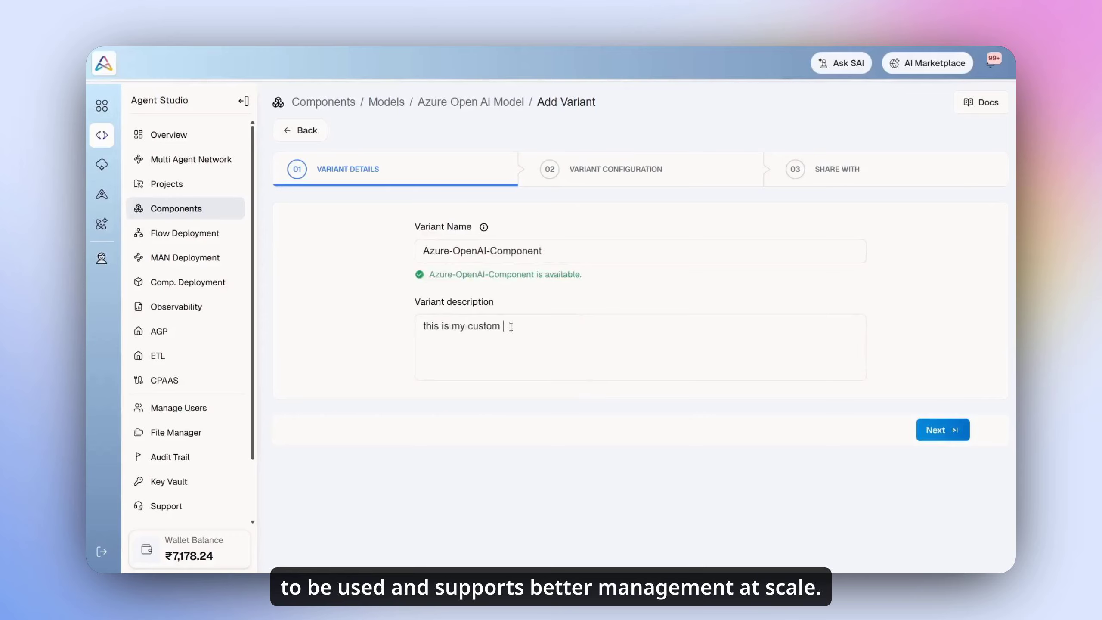
pyautogui.write(' component')
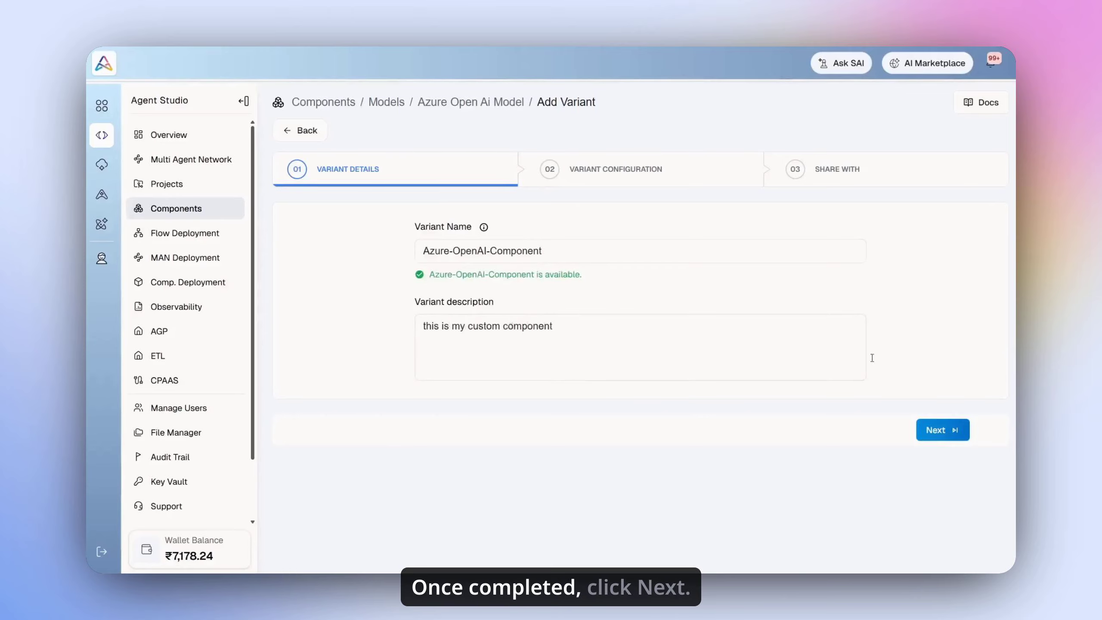
pyautogui.click(938, 430)
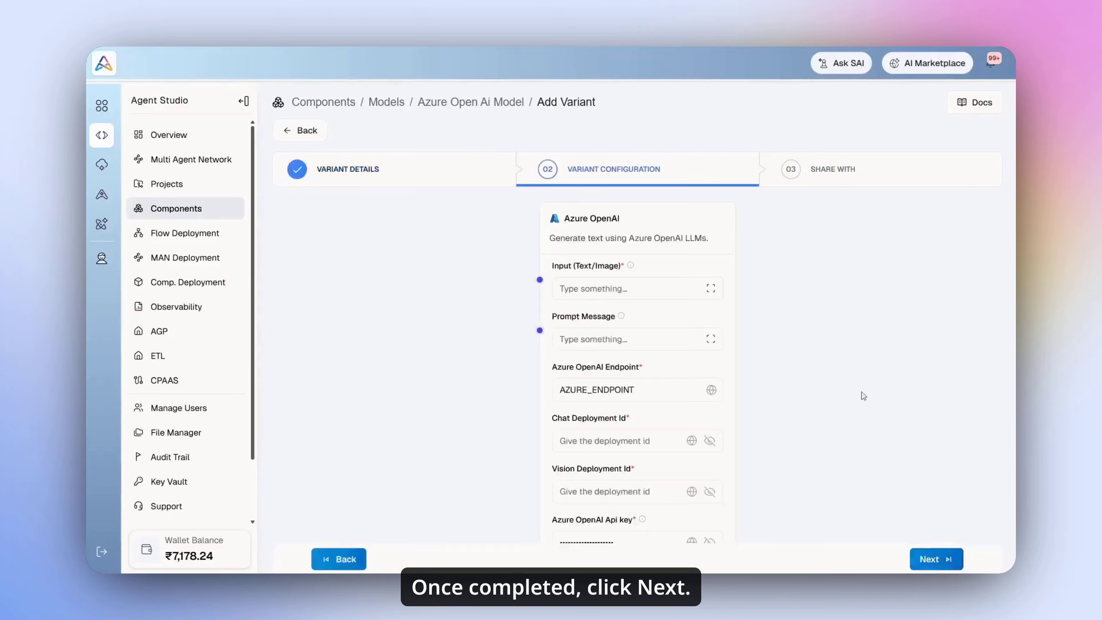
# Step: Enter the input text 'input mess' and a legal-expert prompt message
pyautogui.click(619, 289)
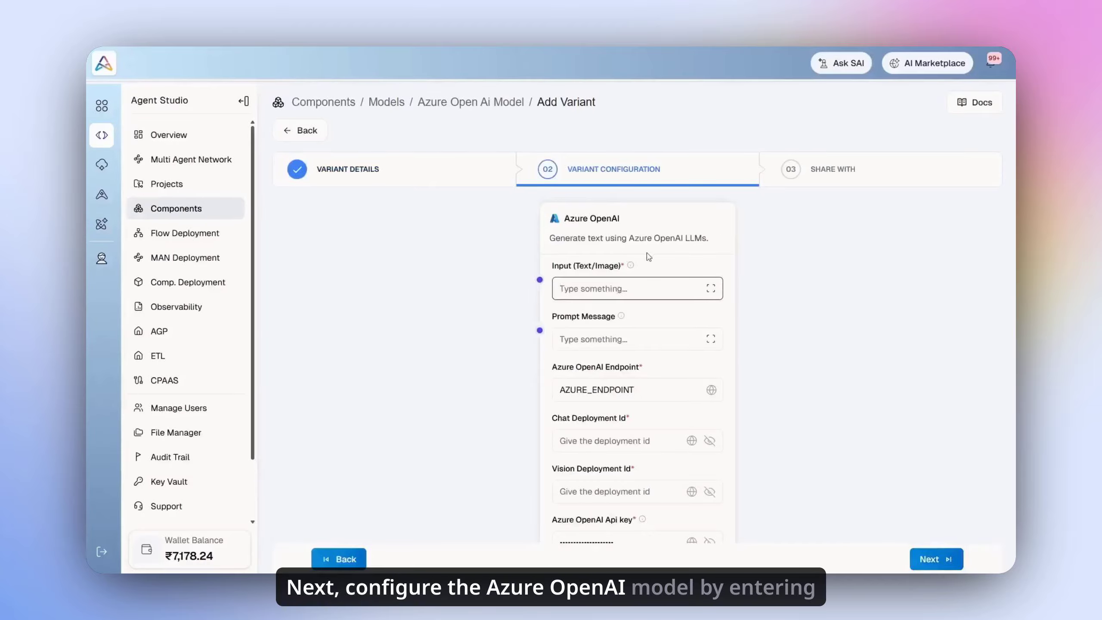
pyautogui.write('input mess')
pyautogui.scroll(-3, 649, 257)
pyautogui.click(637, 216)
pyautogui.write('As like the')
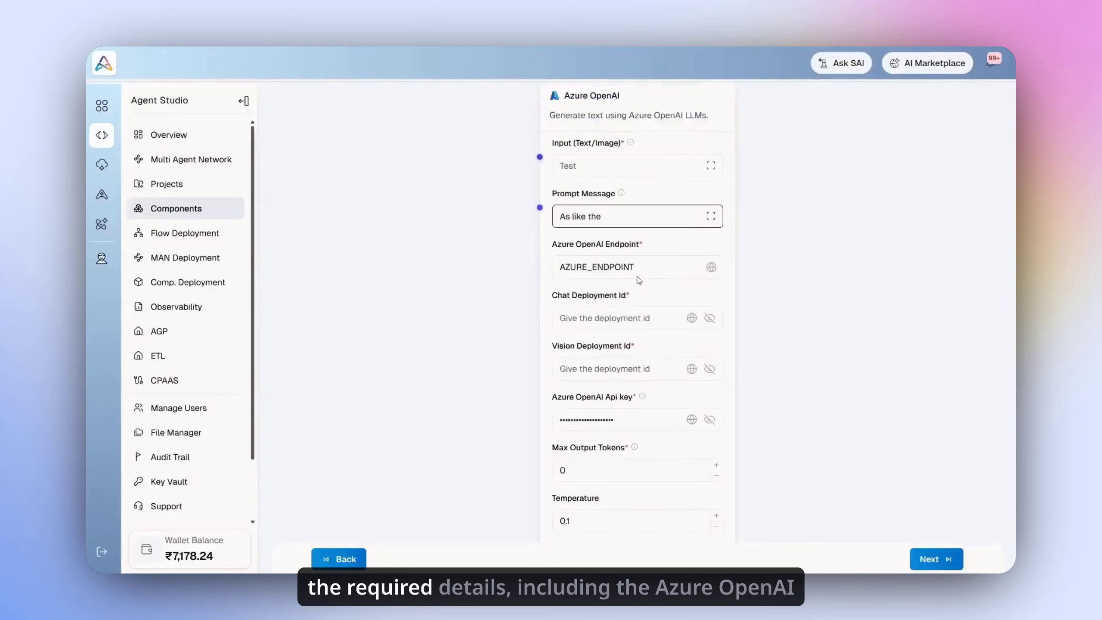
pyautogui.write(' bighly professional model that has')
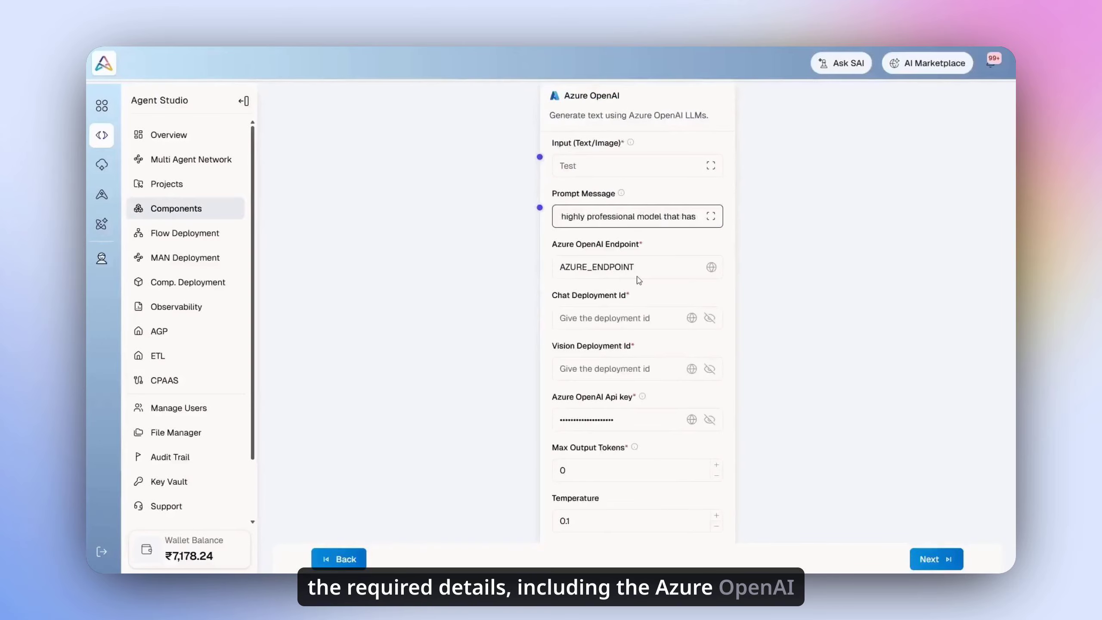
pyautogui.write(' been trained on')
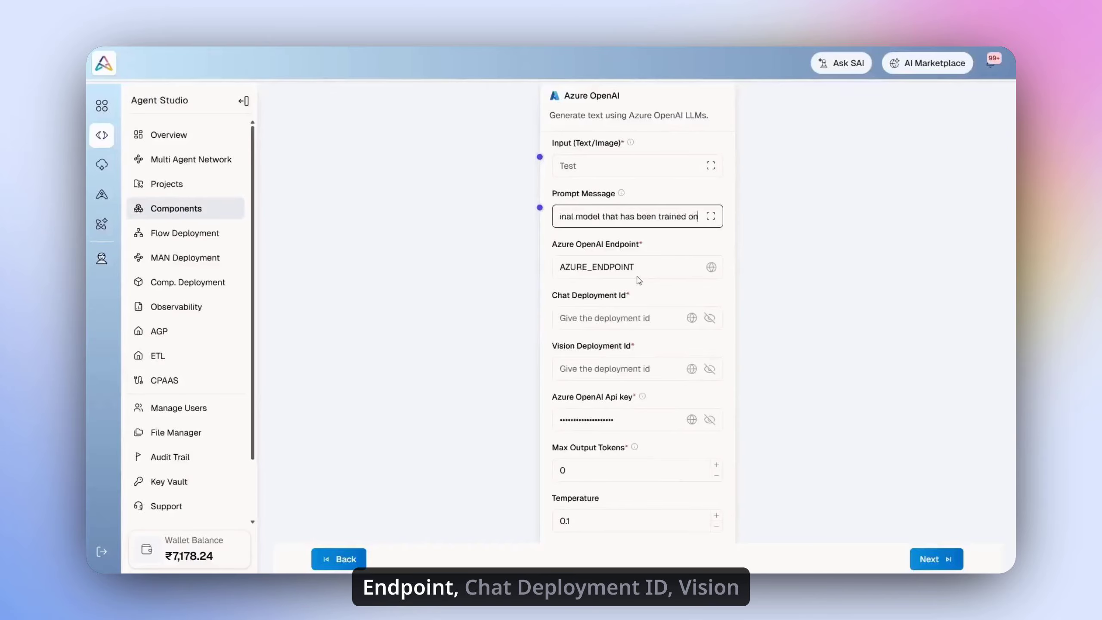
pyautogui.write(' all the legal knowle')
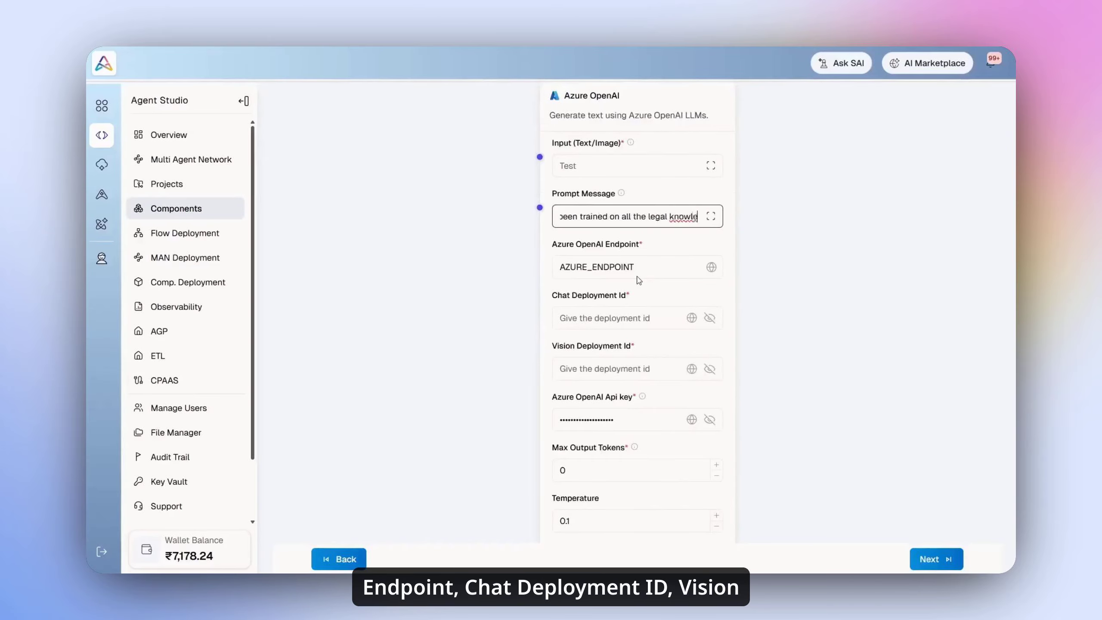
pyautogui.write('dge and gi')
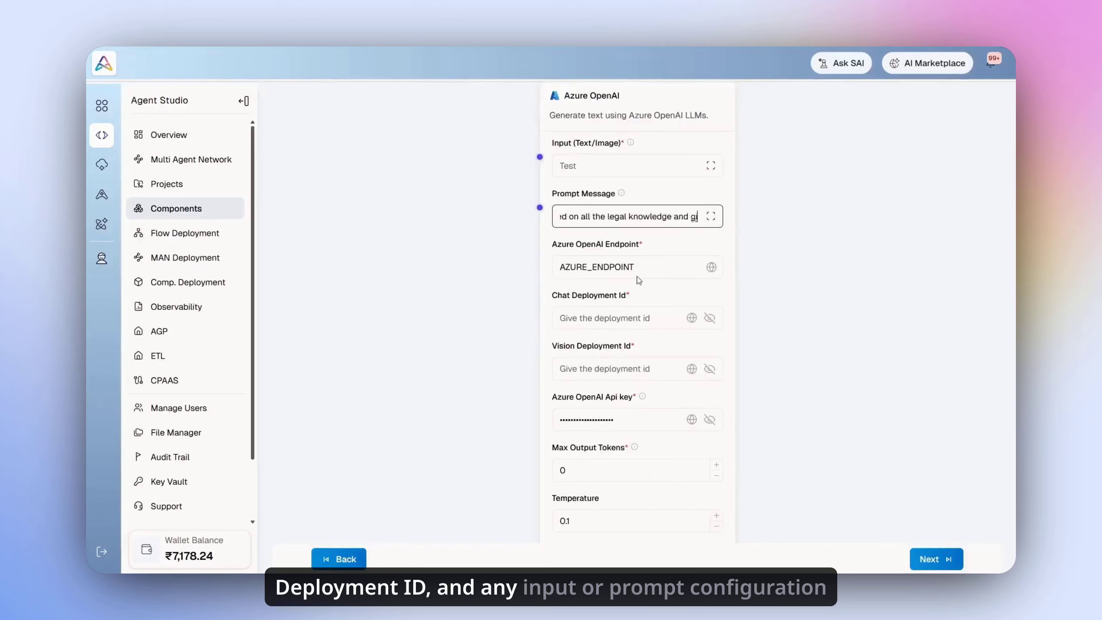
pyautogui.write('ve best legal advises')
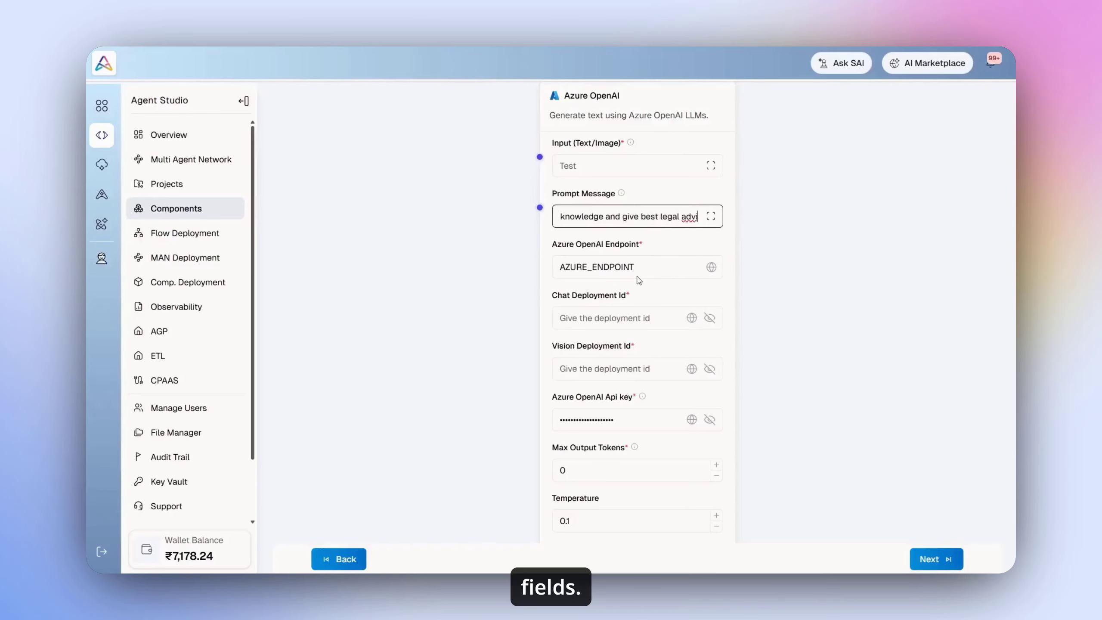
# Step: Paste the Azure OpenAI endpoint URL and enter the chat and vision deployment IDs
pyautogui.doubleClick(628, 266)
pyautogui.press('BackSpace')
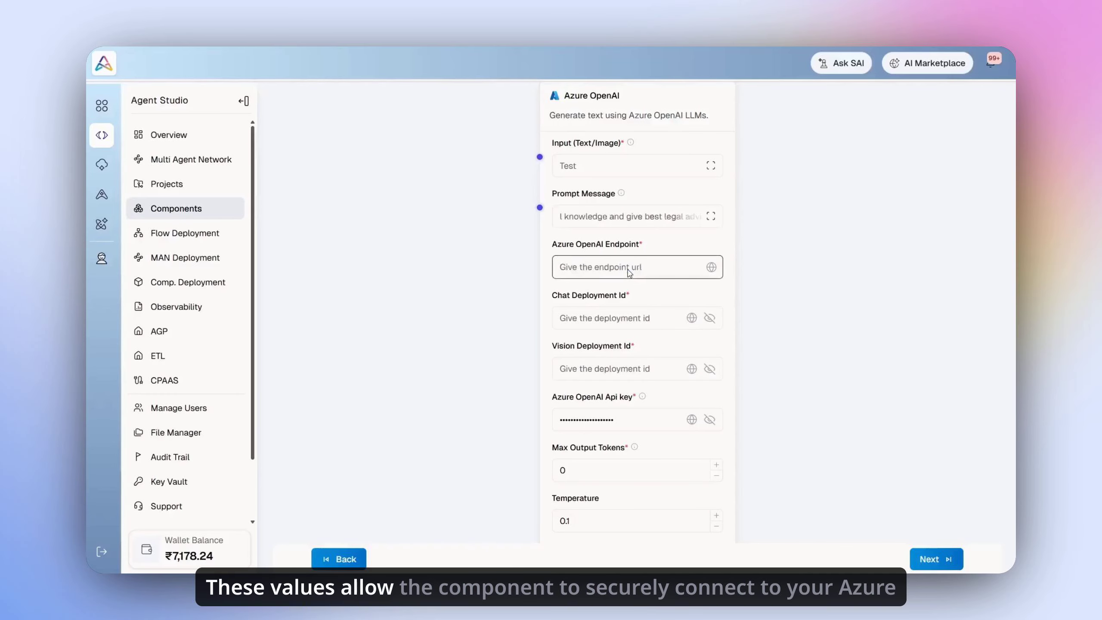
pyautogui.hotkey('ctrl', 'v')
pyautogui.scroll(-2, 617, 261)
pyautogui.click(619, 262)
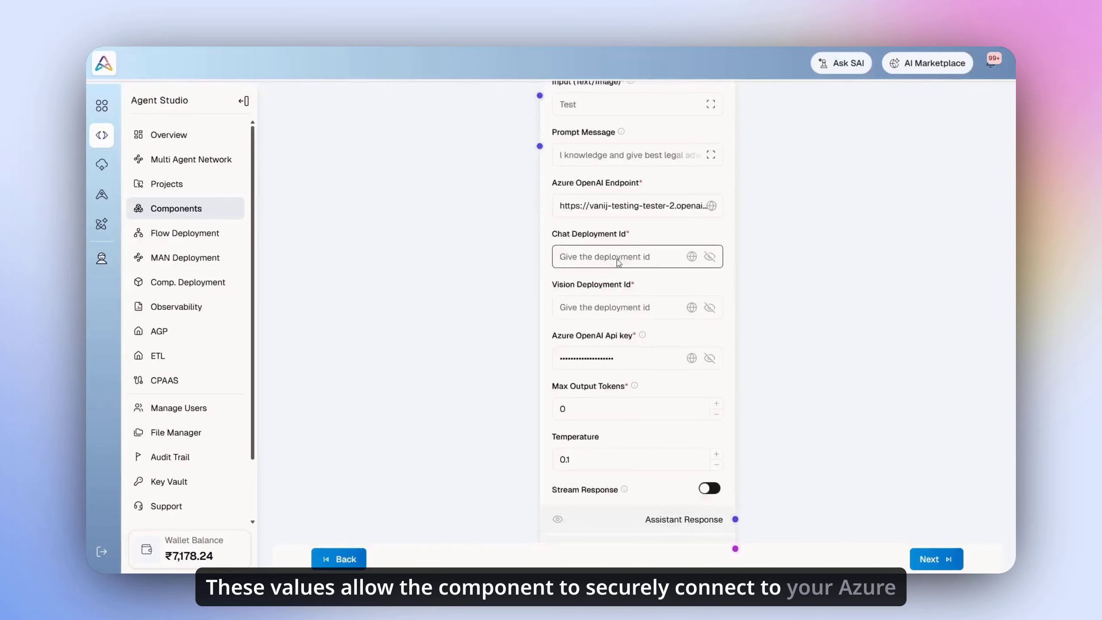
pyautogui.write('•••••••')
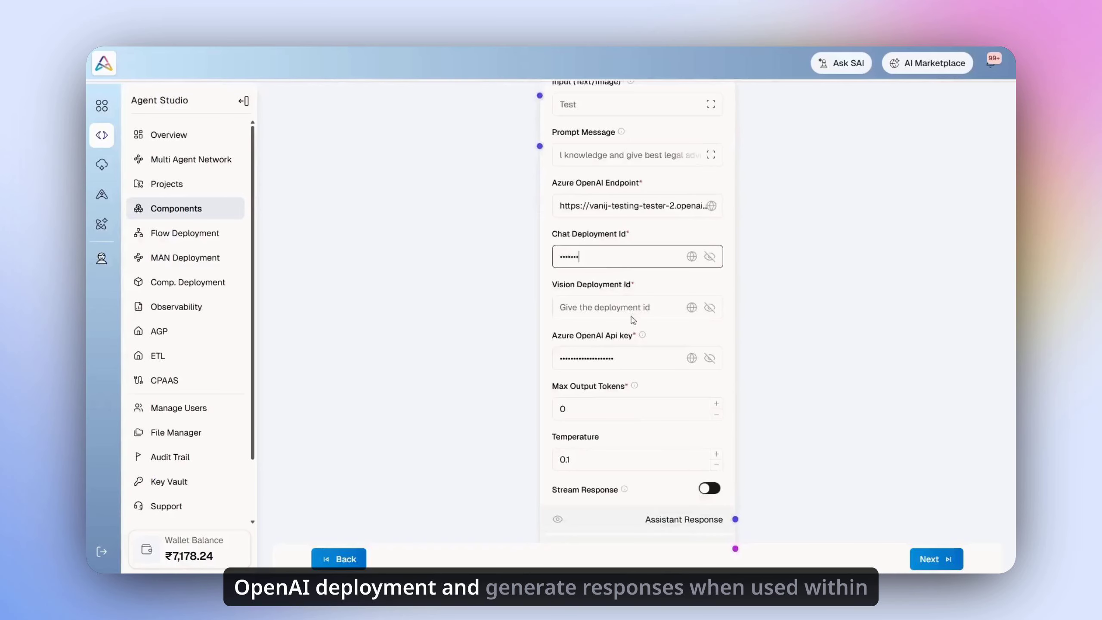
pyautogui.click(629, 311)
pyautogui.write('••••')
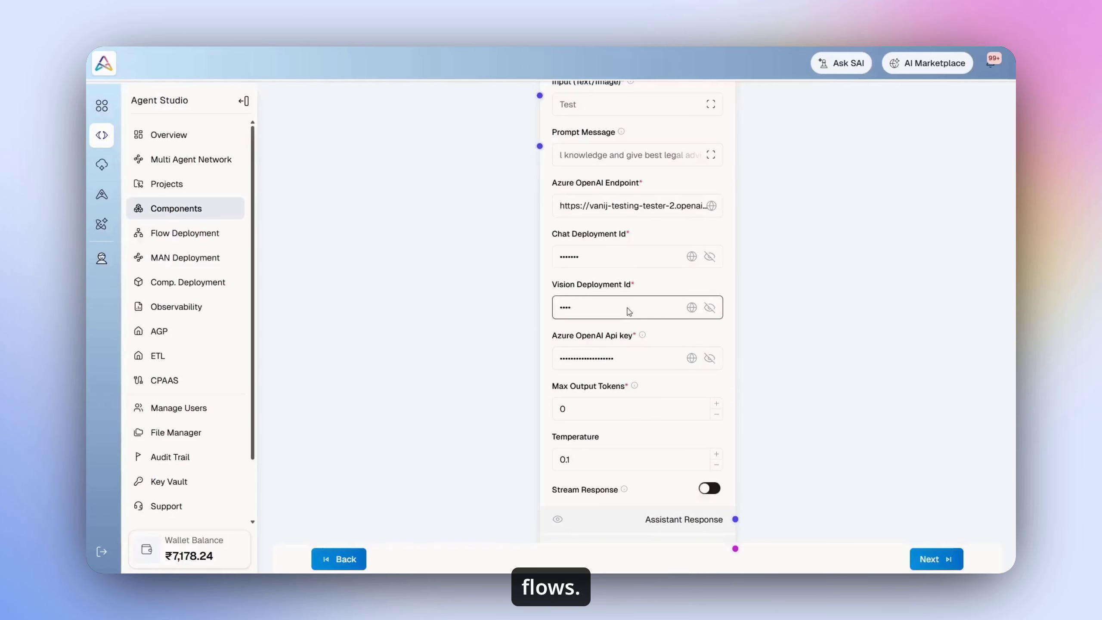
pyautogui.write('•••')
# Step: Paste the new API key, raise the temperature to 0.5, and save the configuration
pyautogui.click(640, 364)
pyautogui.hotkey('ctrl', 'a')
pyautogui.hotkey('ctrl', 'v')
pyautogui.scroll(-1, 605, 393)
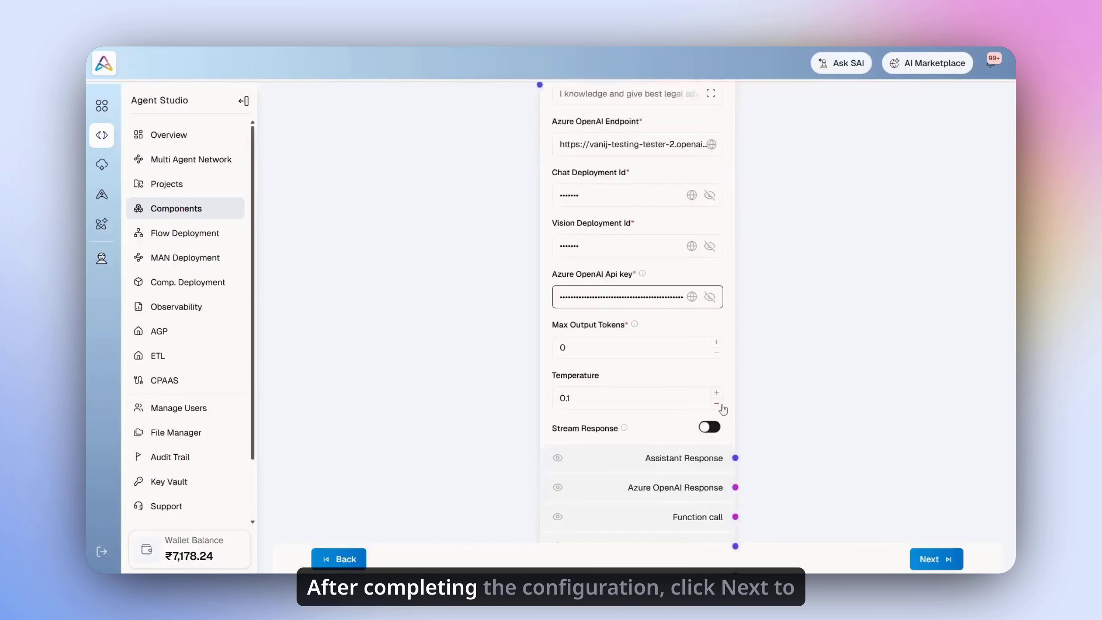
pyautogui.tripleClick(719, 395)
pyautogui.click(717, 393)
pyautogui.scroll(-3, 764, 477)
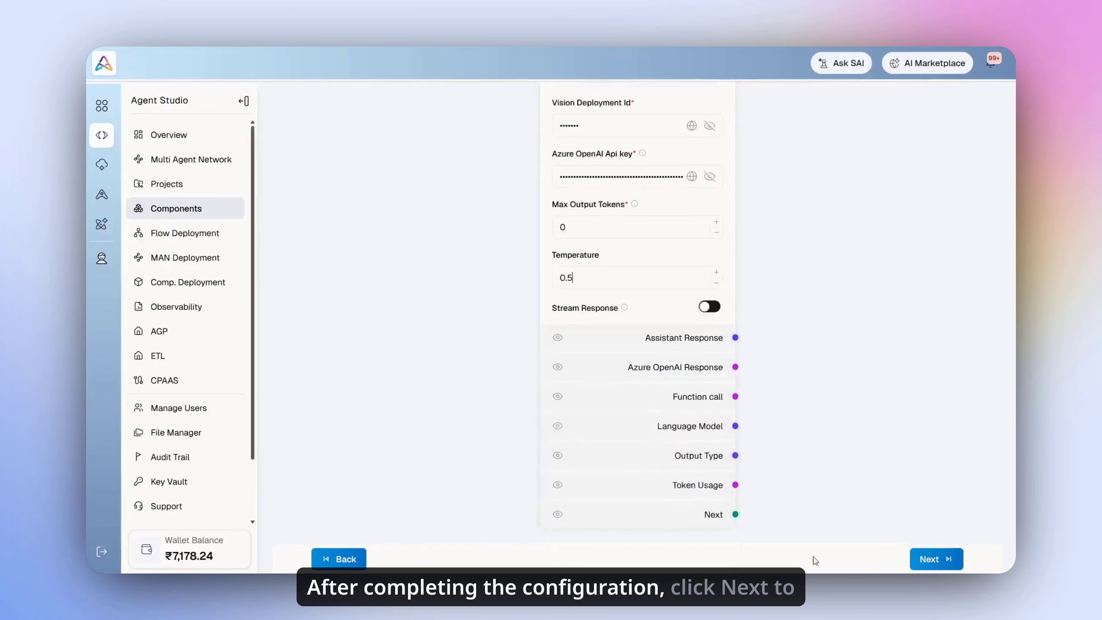
pyautogui.click(937, 559)
# Step: Try the sharing options, then choose Dont Share Yet and submit the variant
pyautogui.click(607, 278)
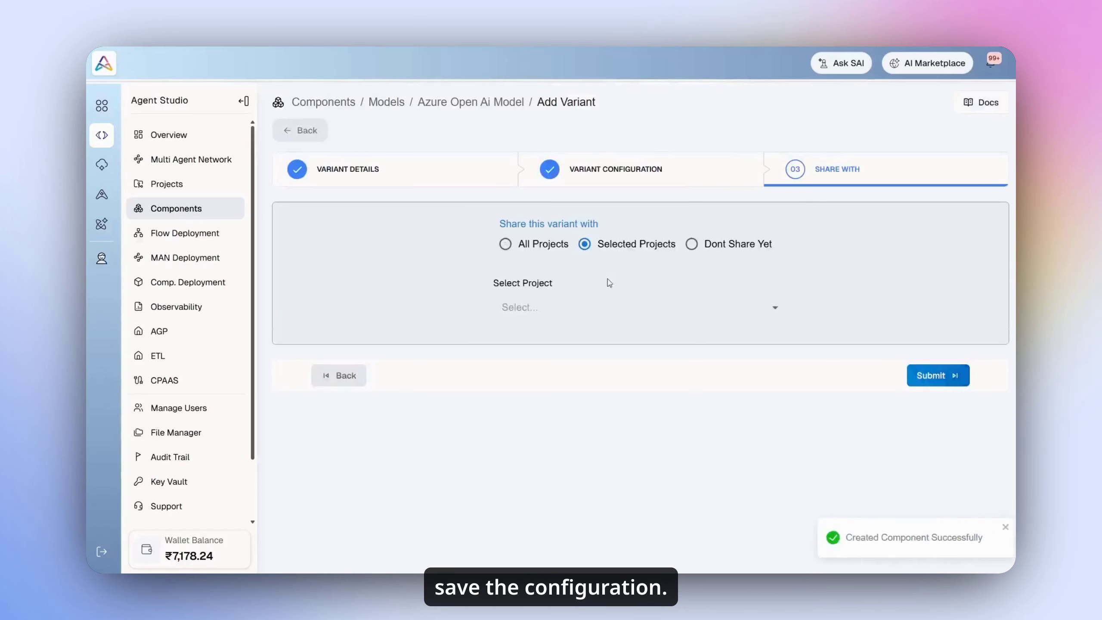
pyautogui.click(577, 304)
pyautogui.scroll(-3, 591, 360)
pyautogui.click(693, 272)
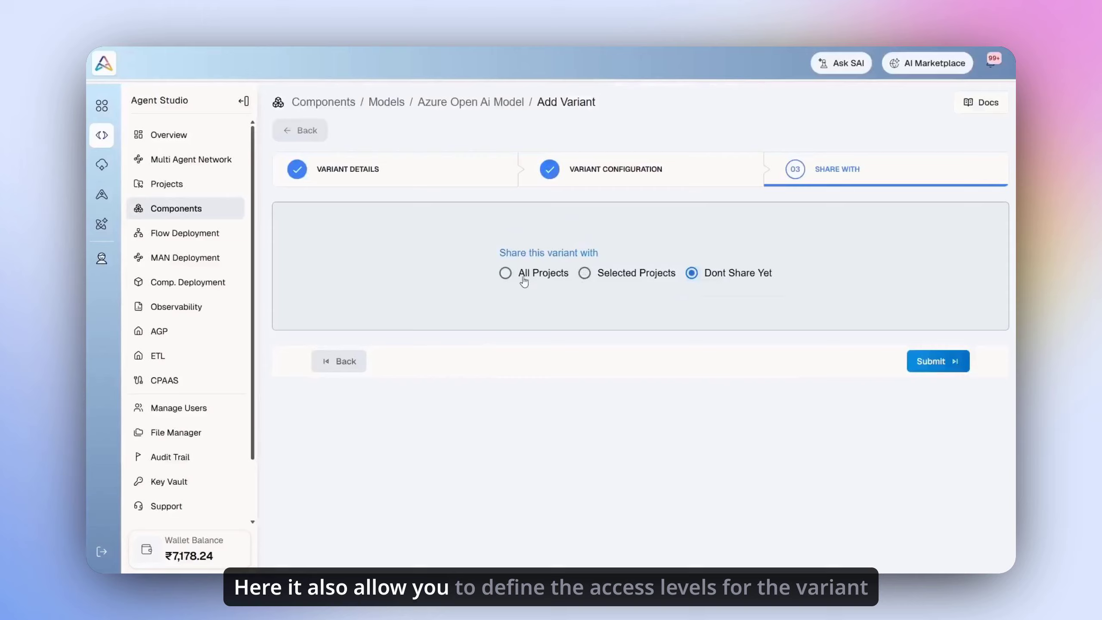
pyautogui.click(700, 276)
pyautogui.click(937, 364)
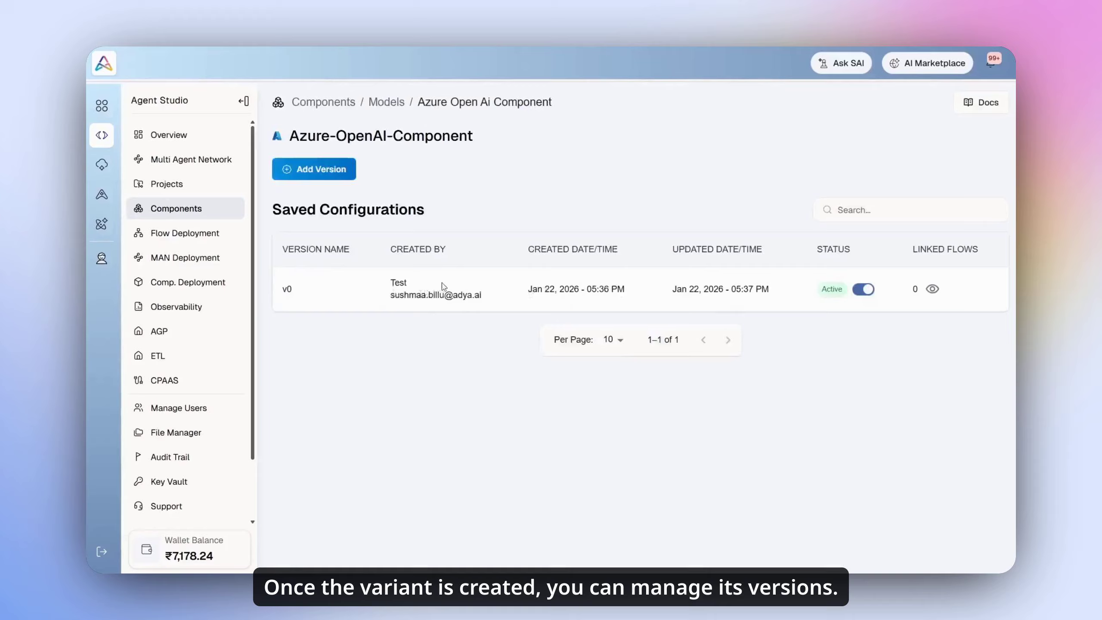
# Step: Start a new component version with input 'te' and paste in the endpoint URL
pyautogui.click(333, 172)
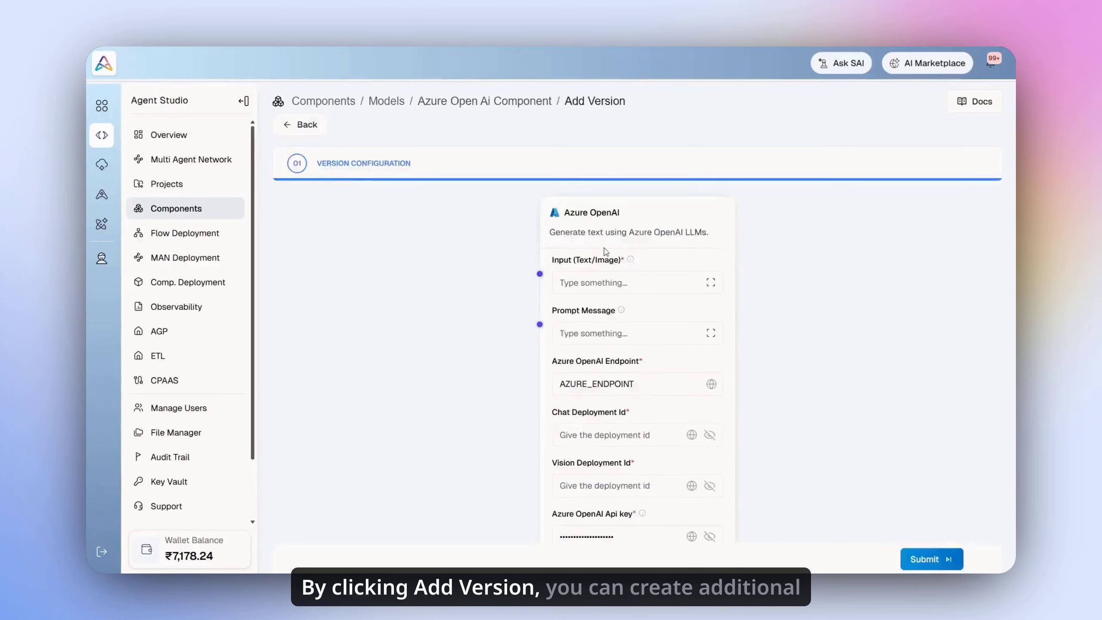
pyautogui.scroll(-2, 608, 253)
pyautogui.write('text')
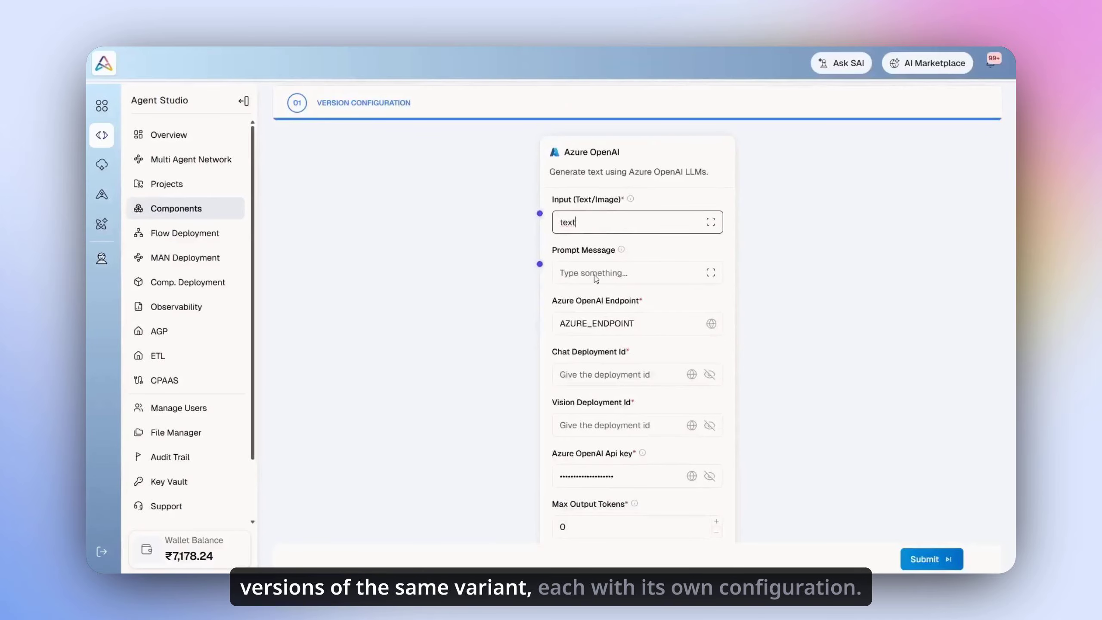
pyautogui.scroll(-4, 602, 311)
pyautogui.doubleClick(603, 140)
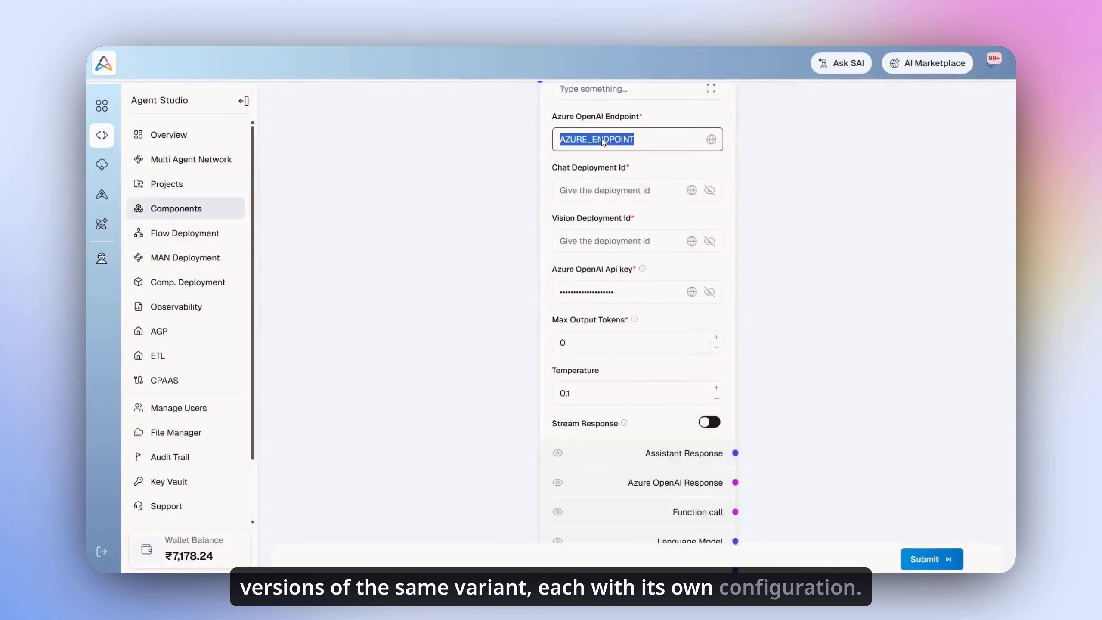
pyautogui.press('BackSpace')
pyautogui.hotkey('ctrl', 'v')
# Step: Enter the chat and vision deployment IDs, paste the new API key, and save the version
pyautogui.click(592, 193)
pyautogui.write('•••••••')
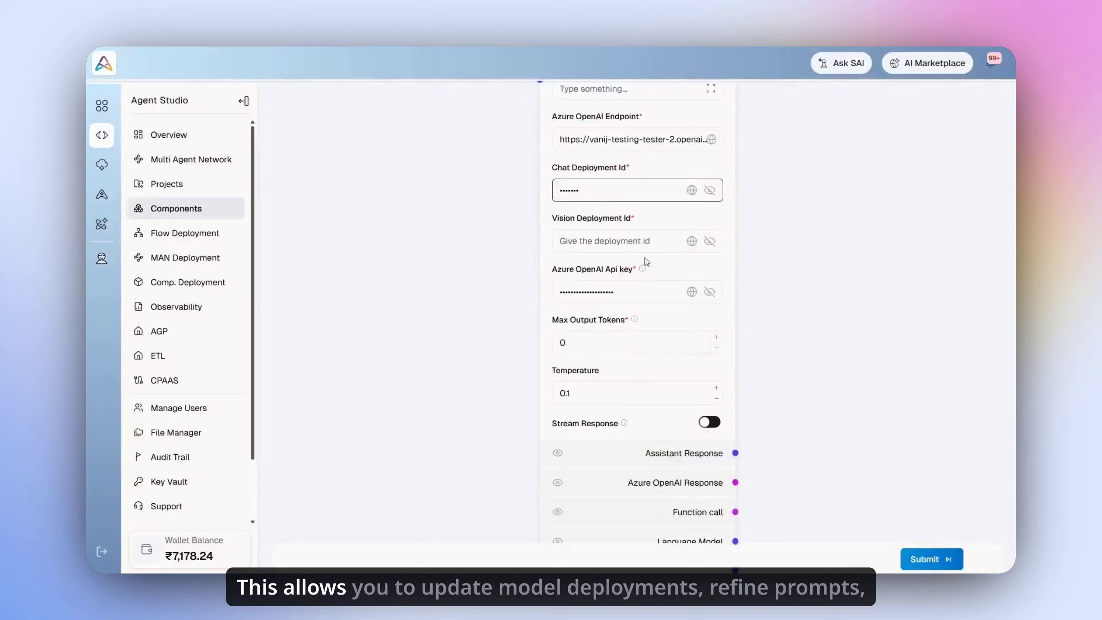
pyautogui.click(635, 243)
pyautogui.write('•••••••')
pyautogui.doubleClick(652, 292)
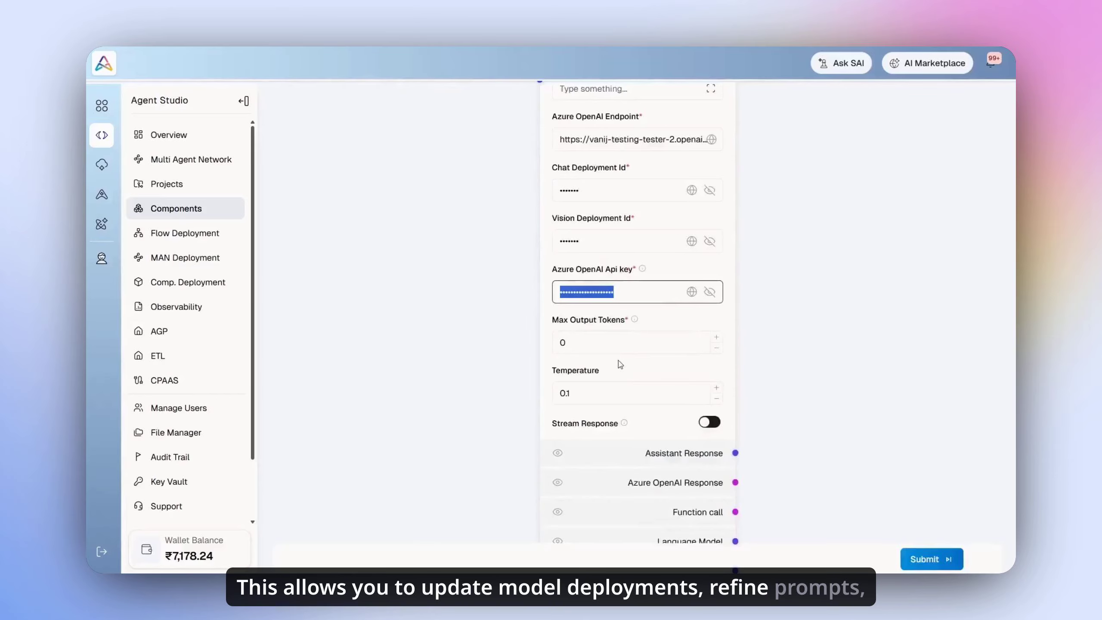
pyautogui.press('BackSpace')
pyautogui.hotkey('ctrl', 'v')
pyautogui.scroll(-1, 621, 364)
pyautogui.click(932, 559)
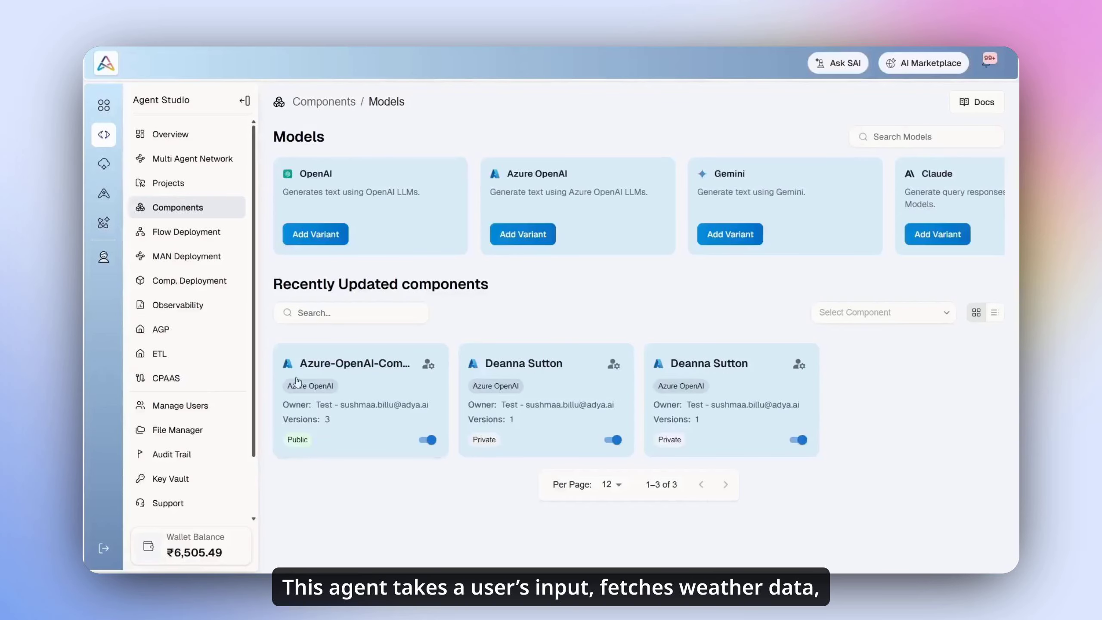
# Step: Open the Basic Chatbot-VhWO project from the Projects list
pyautogui.click(190, 184)
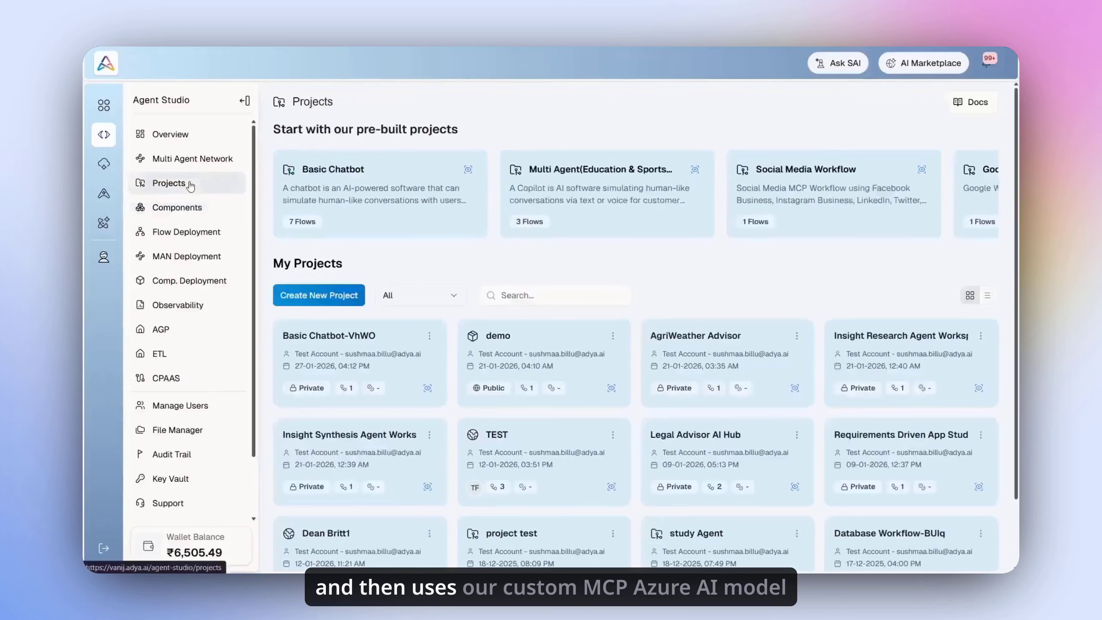
pyautogui.click(311, 365)
pyautogui.scroll(-1, 533, 342)
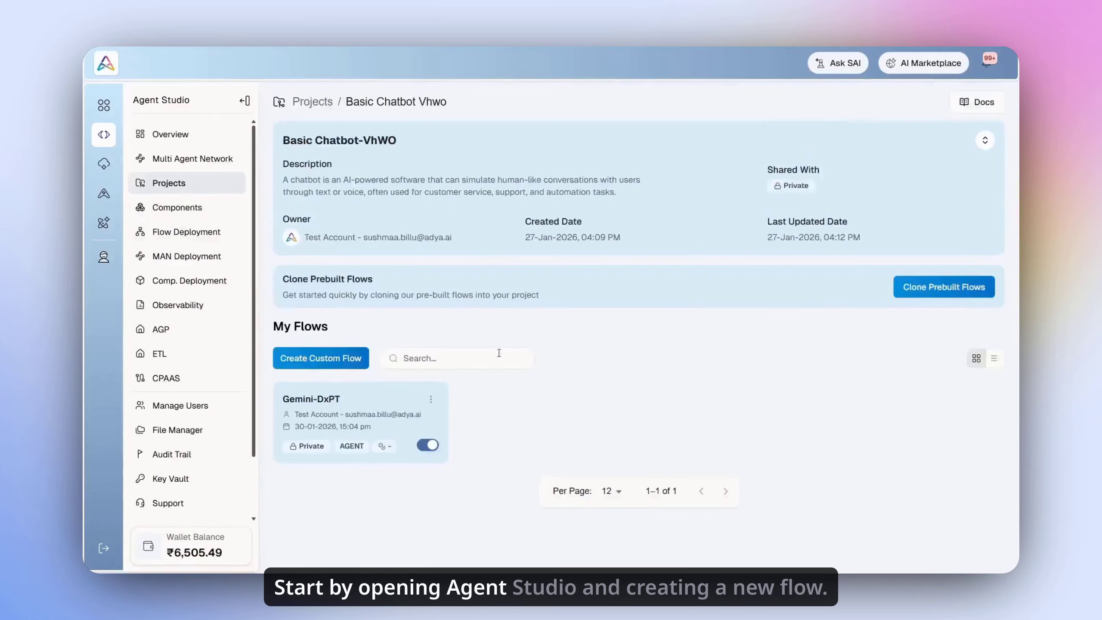
# Step: Create a COPILOT flow 'Weather Agent', described 'Gives Accurate weather information', with keyword AI
pyautogui.click(347, 359)
pyautogui.write('Weather Agent')
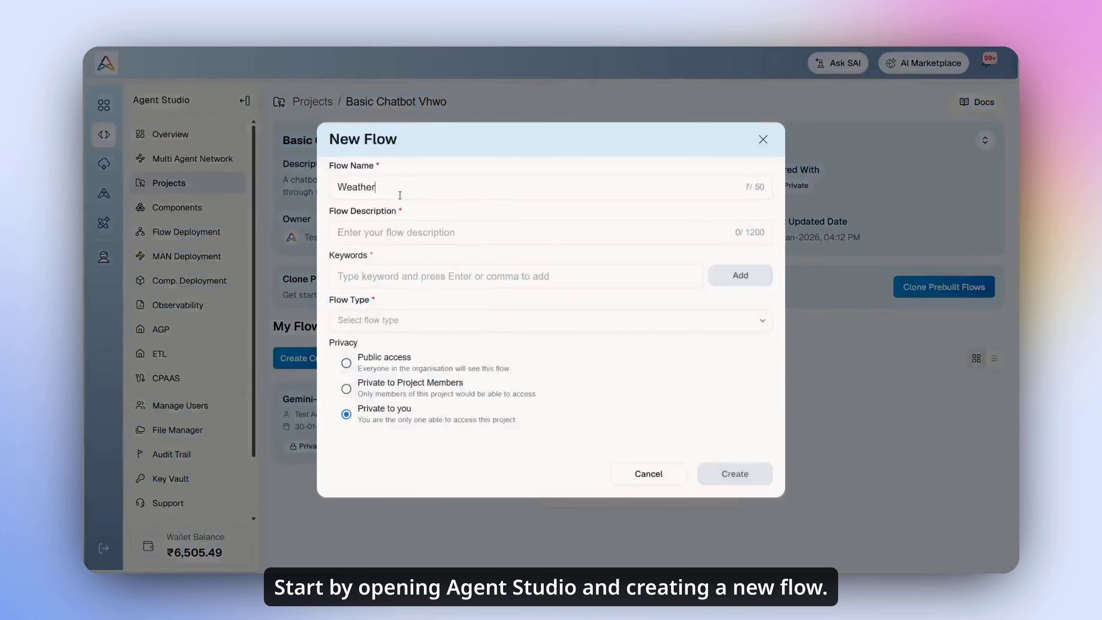
pyautogui.click(412, 233)
pyautogui.write('Gives Accurate weather information')
pyautogui.click(436, 276)
pyautogui.write('AI')
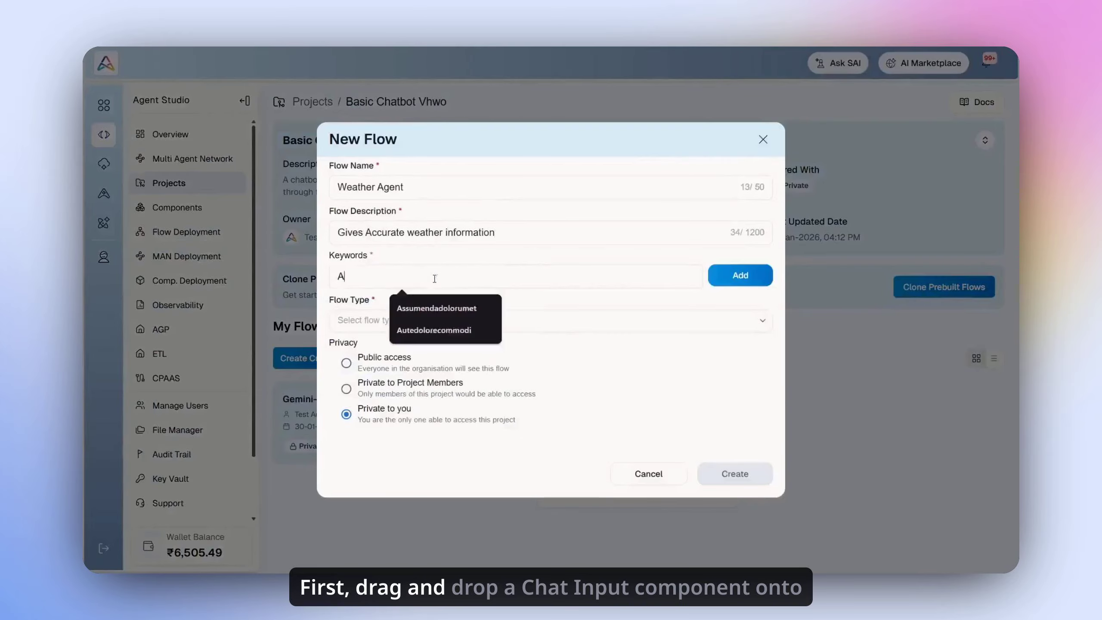
pyautogui.press('Return')
pyautogui.click(543, 330)
pyautogui.click(593, 376)
pyautogui.click(734, 484)
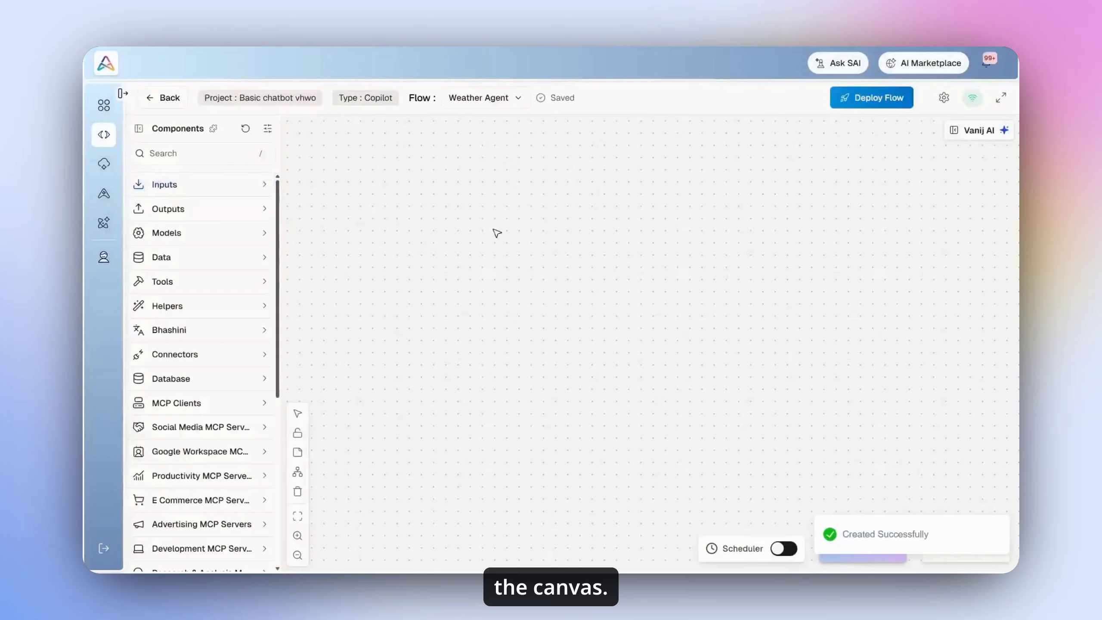
# Step: Place Chat Input and OpenWeather Server nodes on the canvas and arrange them side by side
pyautogui.click(218, 192)
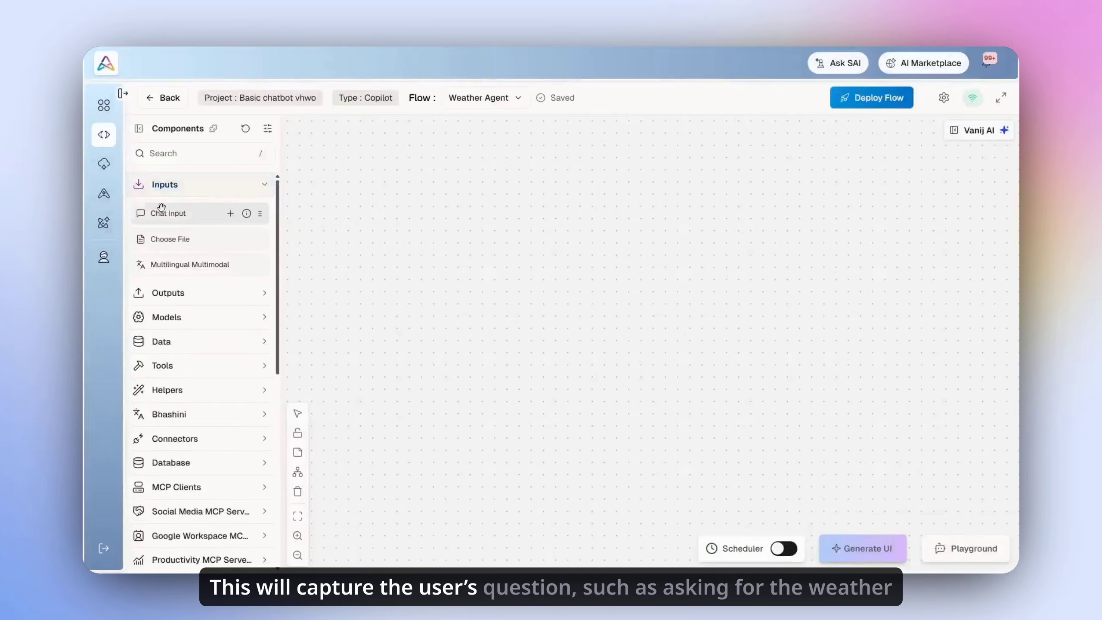
pyautogui.moveTo(200, 213); pyautogui.dragTo(444, 302)
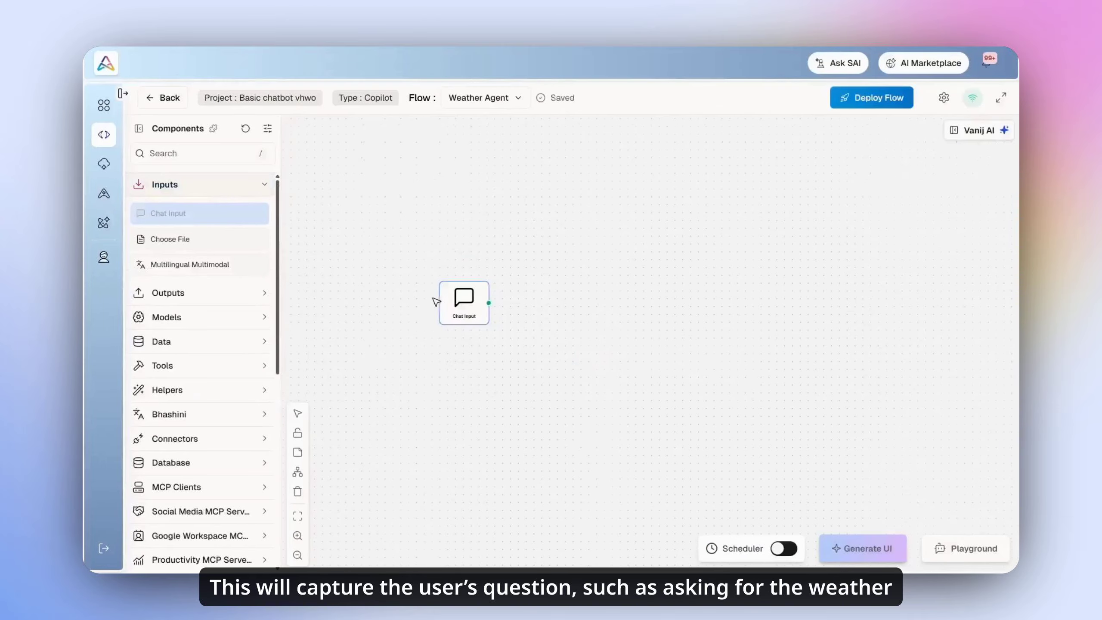
pyautogui.click(161, 184)
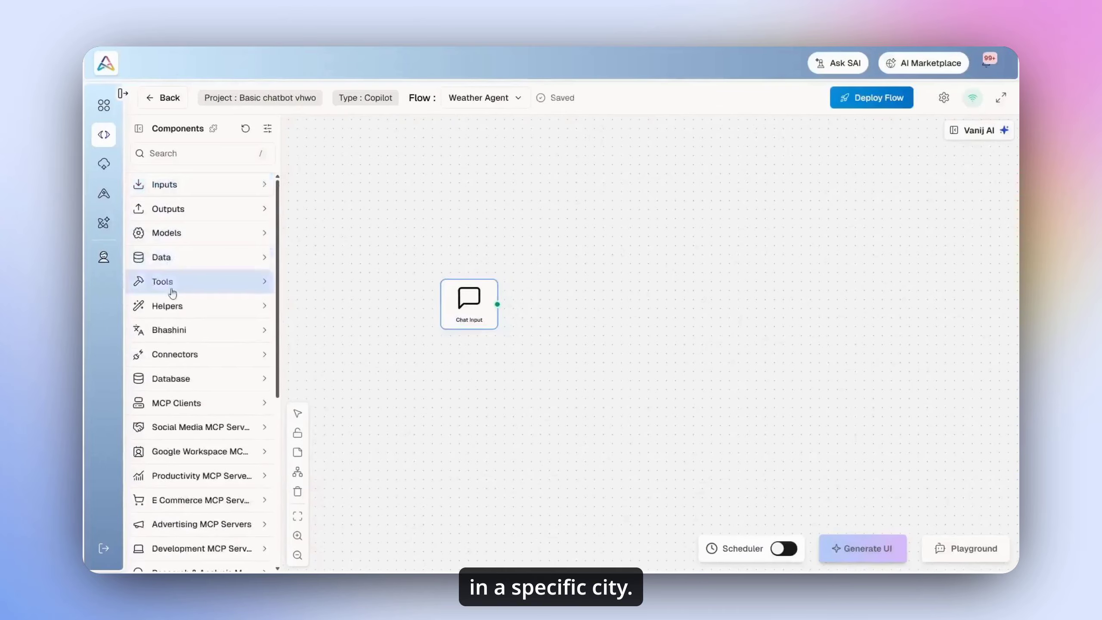
pyautogui.scroll(-3, 170, 293)
pyautogui.click(172, 438)
pyautogui.scroll(-4, 182, 417)
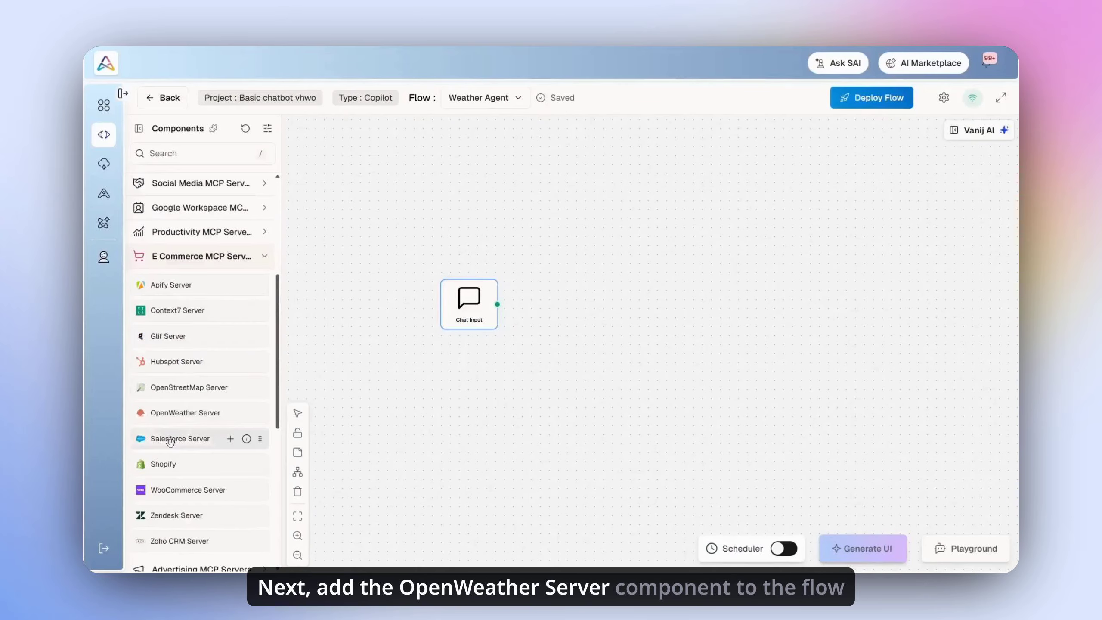
pyautogui.moveTo(178, 413); pyautogui.dragTo(402, 380)
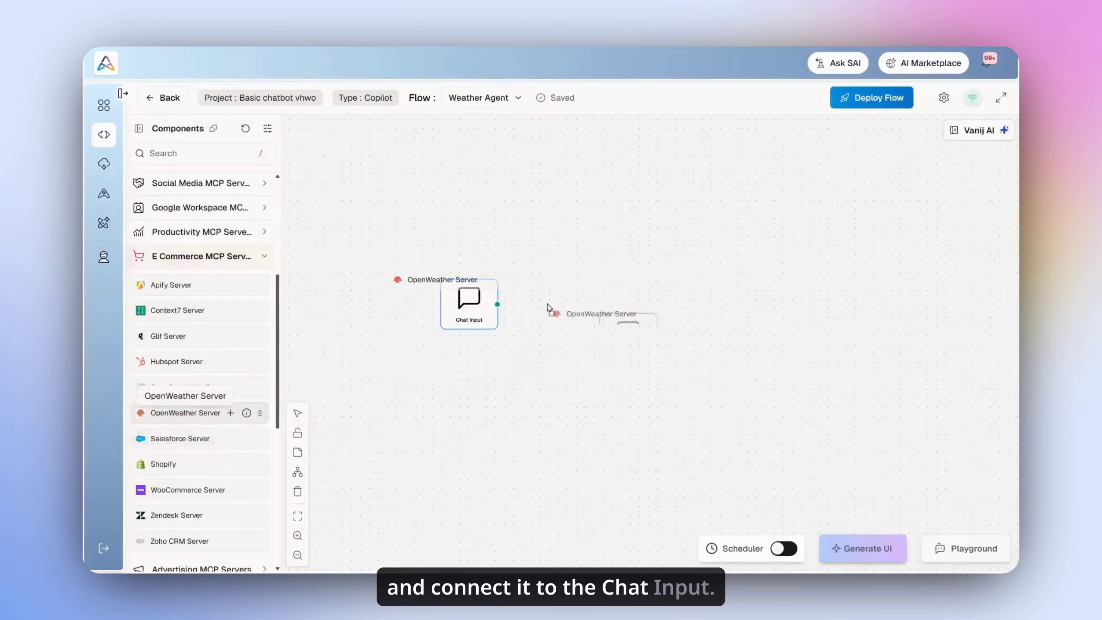
pyautogui.moveTo(457, 319); pyautogui.dragTo(433, 328)
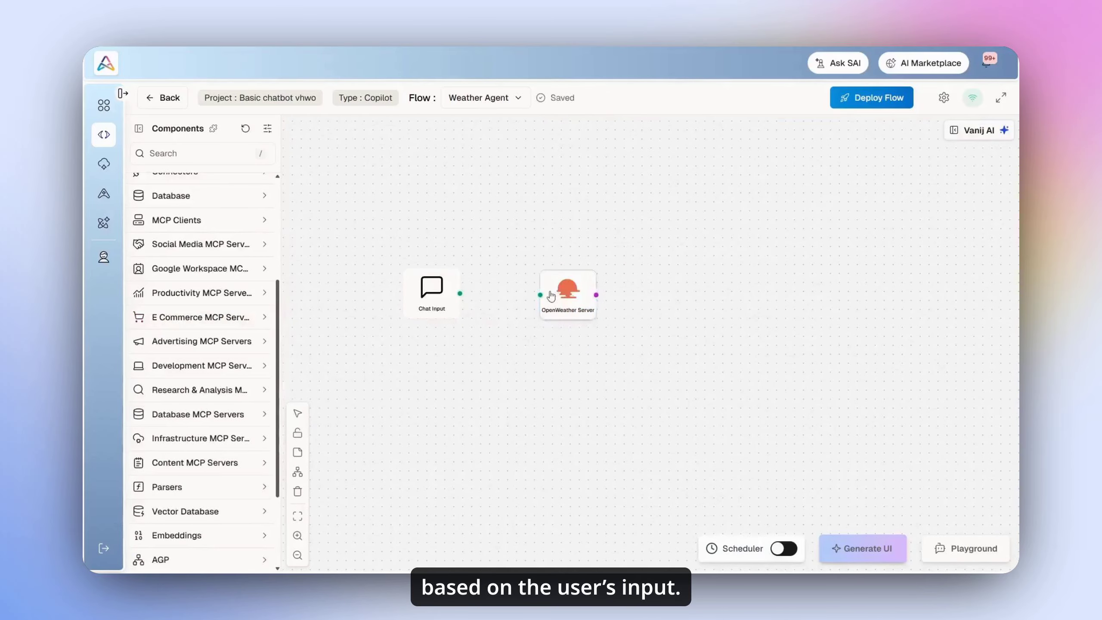
pyautogui.moveTo(551, 296); pyautogui.dragTo(543, 296)
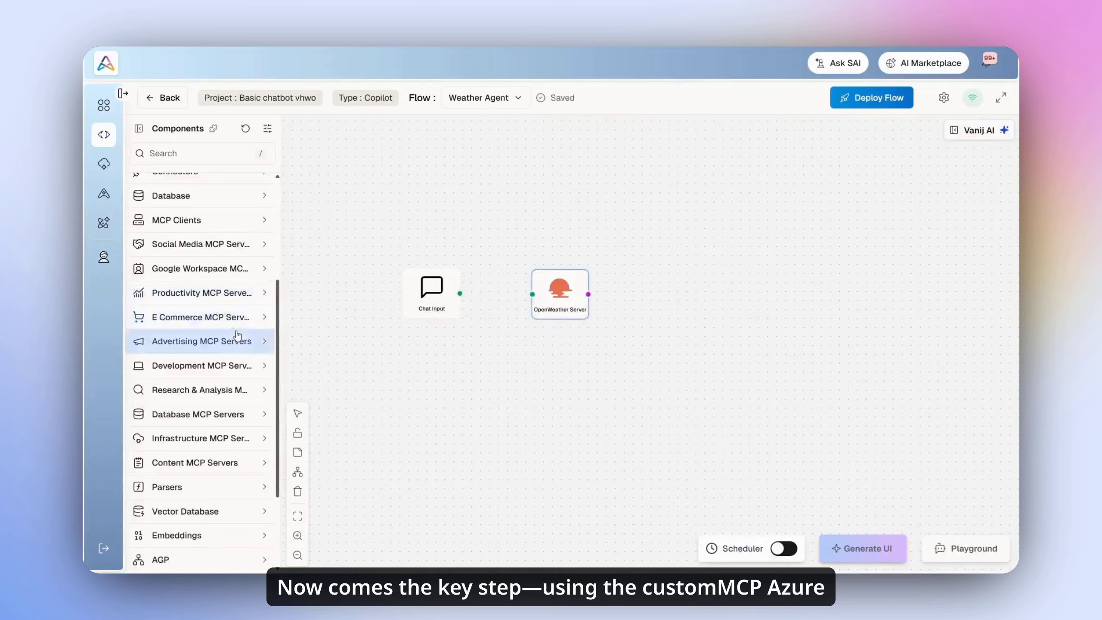
# Step: Add MCP Azure AI and Chat Output nodes, and connect OpenWeather Server to MCP Azure AI
pyautogui.scroll(5, 235, 328)
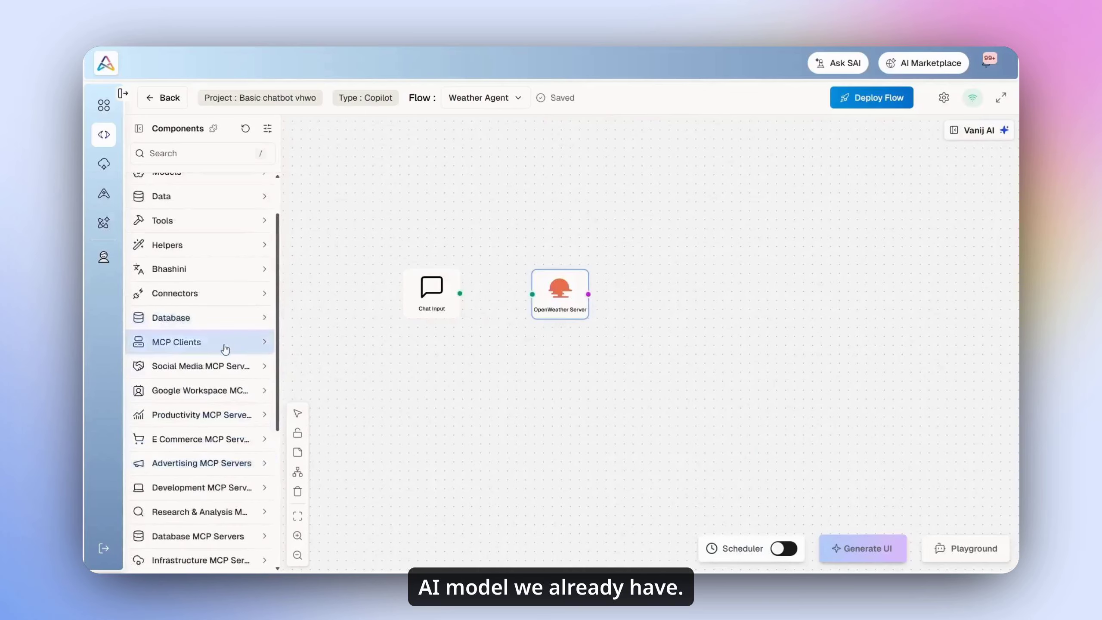
pyautogui.click(222, 344)
pyautogui.moveTo(204, 371); pyautogui.dragTo(672, 279)
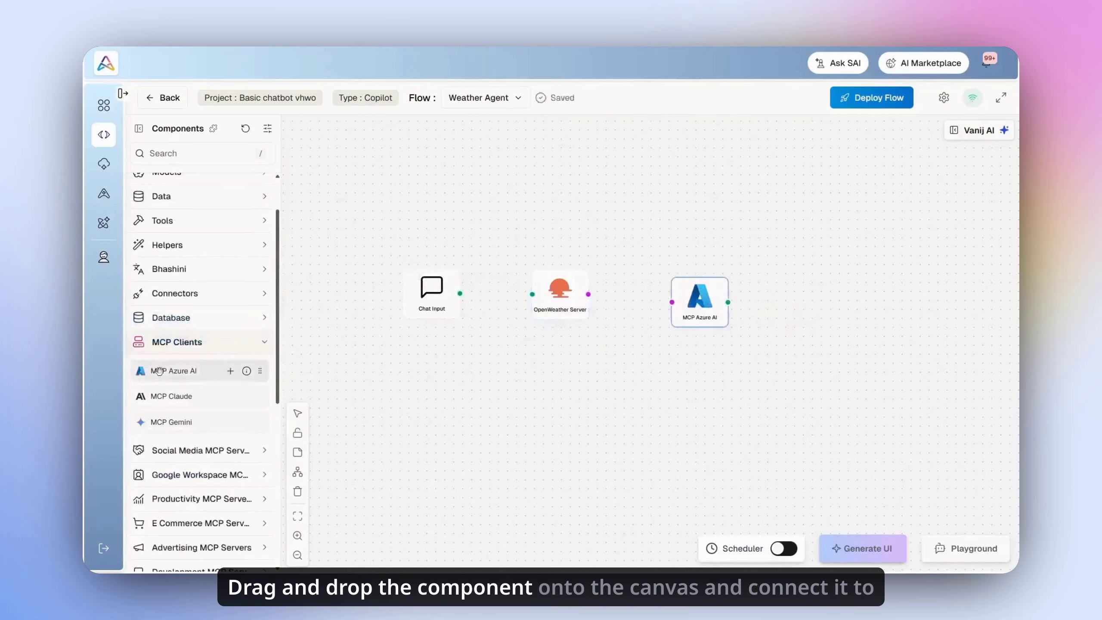
pyautogui.scroll(3, 158, 370)
pyautogui.click(174, 191)
pyautogui.click(173, 293)
pyautogui.moveTo(171, 322); pyautogui.dragTo(801, 282)
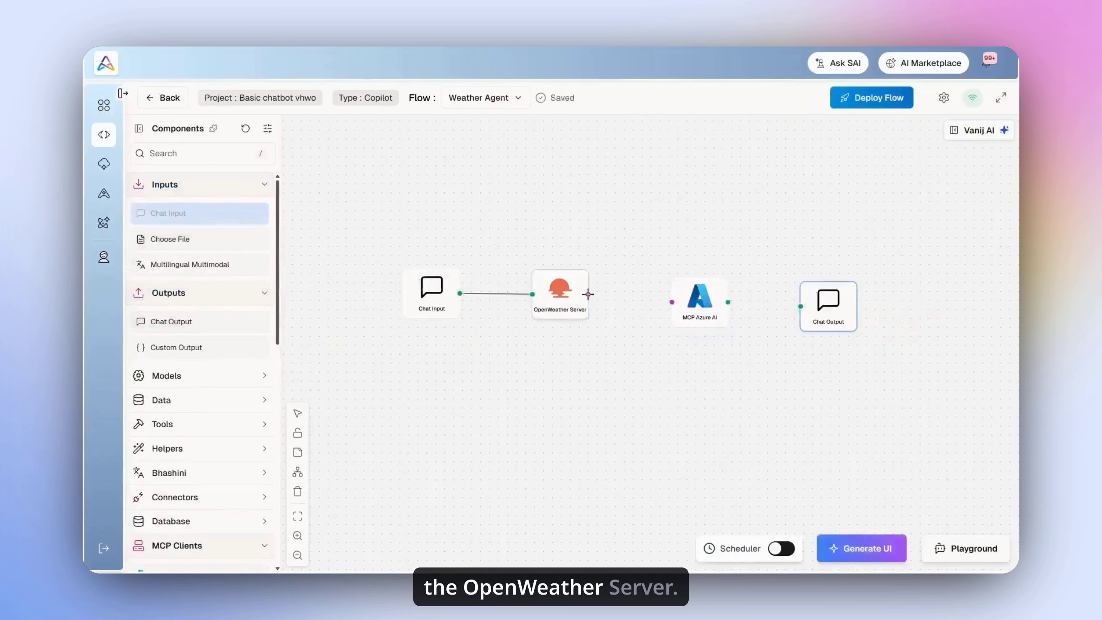
pyautogui.moveTo(588, 294); pyautogui.dragTo(672, 301)
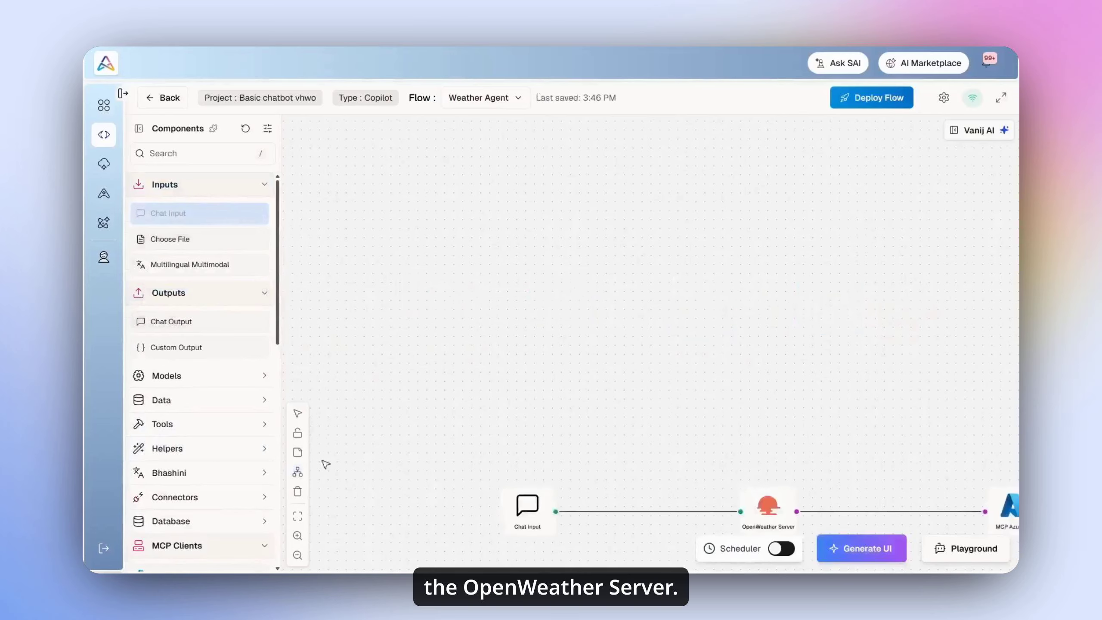
# Step: Set the MCP Azure AI node's Component Service Type to Use Variant
pyautogui.click(564, 364)
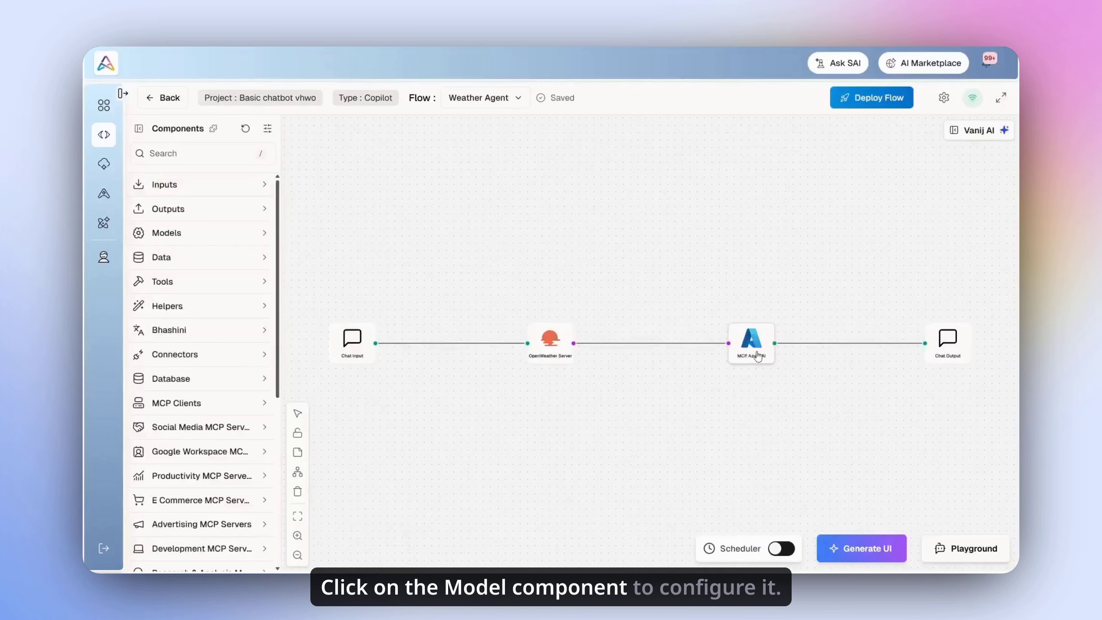
pyautogui.click(751, 341)
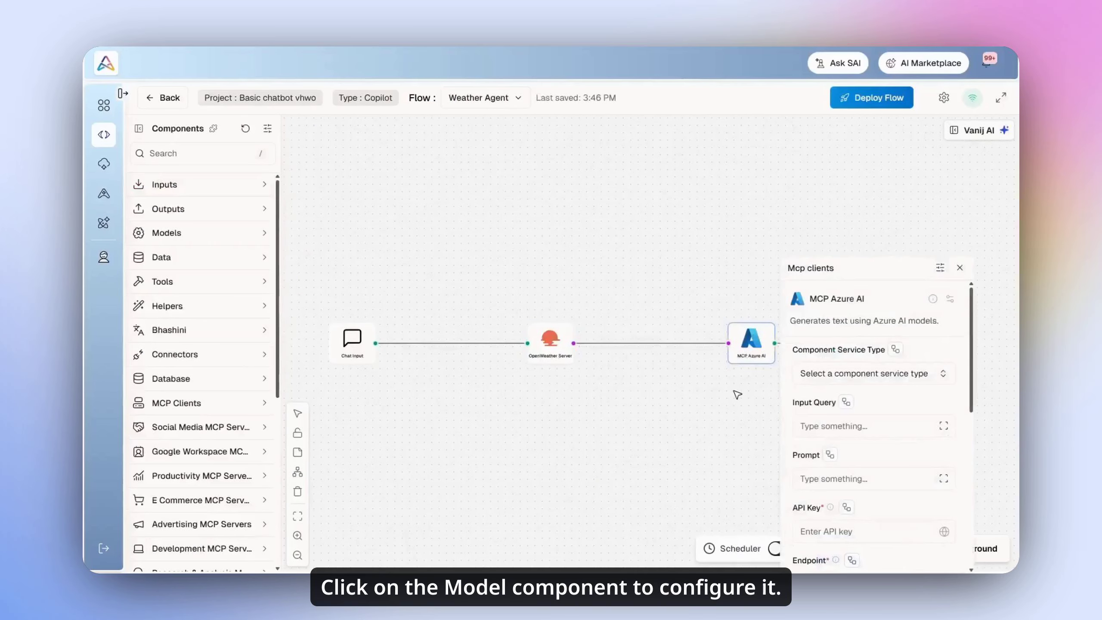
pyautogui.click(851, 374)
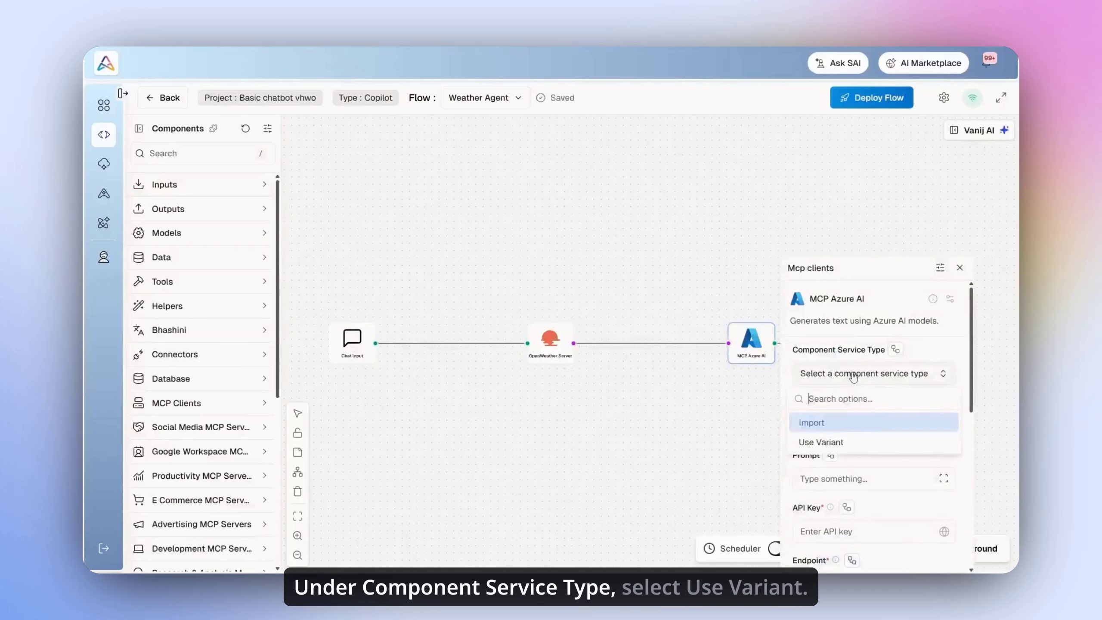
pyautogui.click(841, 443)
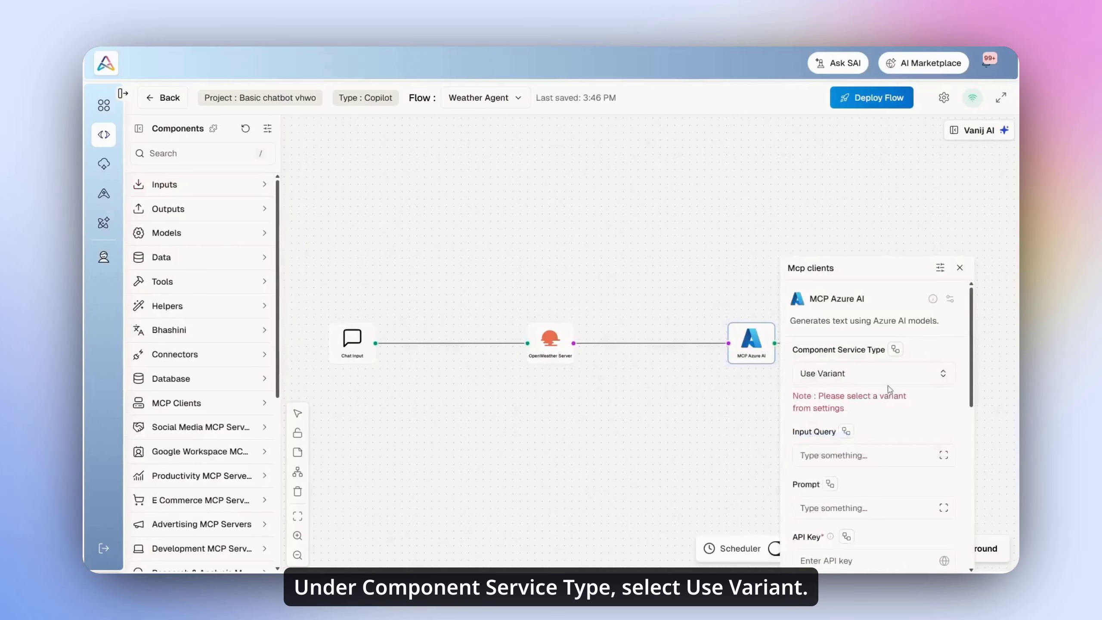
# Step: Select variant Azure-MCP-Client_variant, version v0, for the Azure node
pyautogui.click(950, 300)
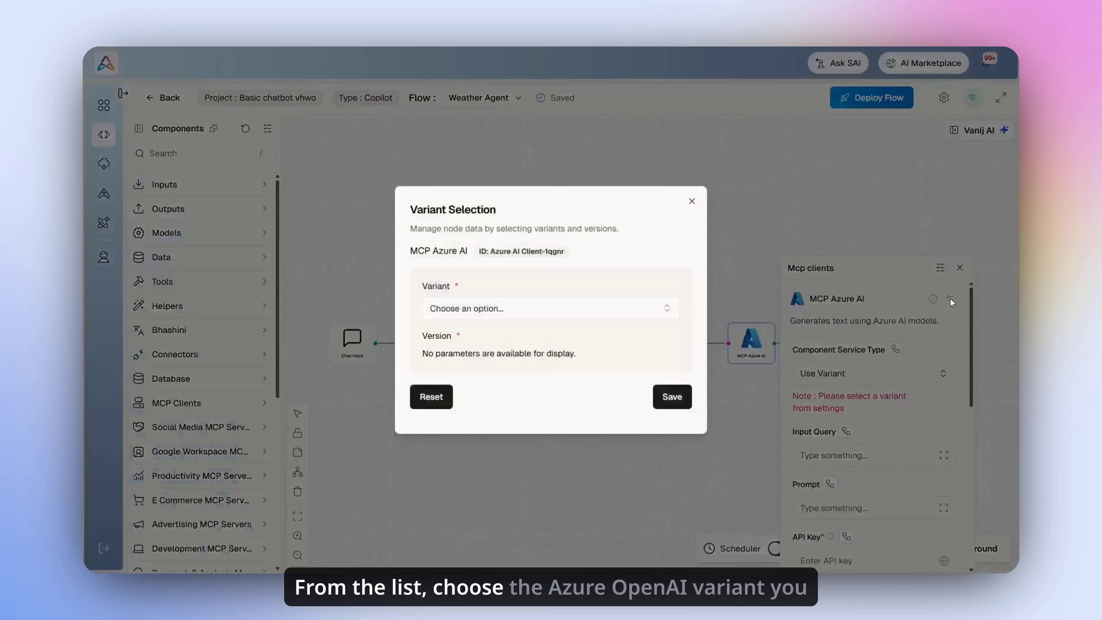
pyautogui.click(526, 308)
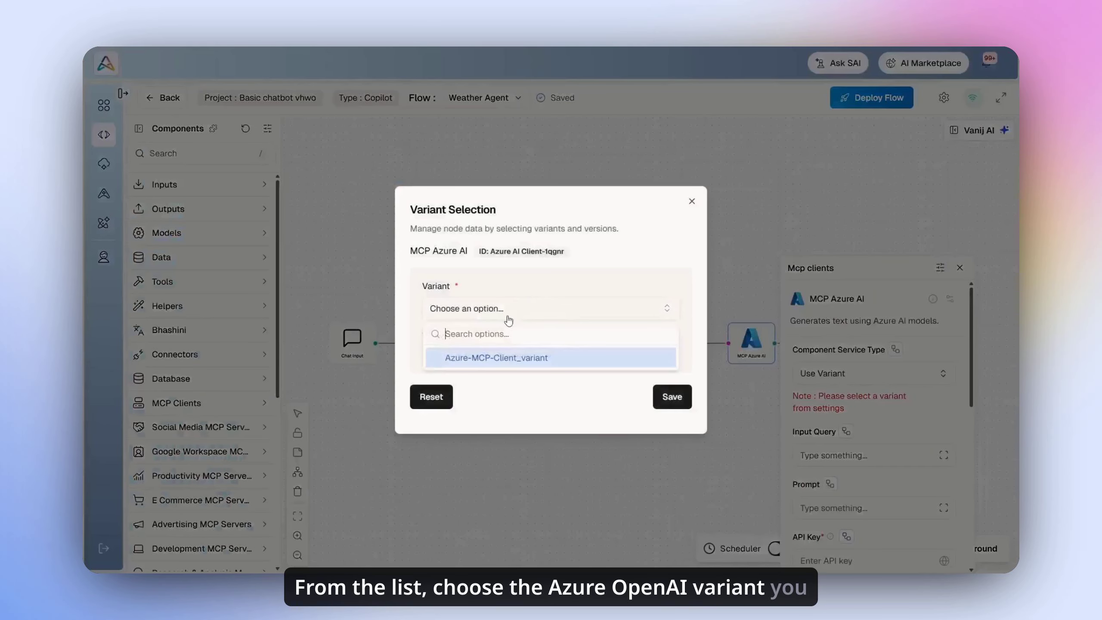
pyautogui.click(503, 358)
pyautogui.click(506, 362)
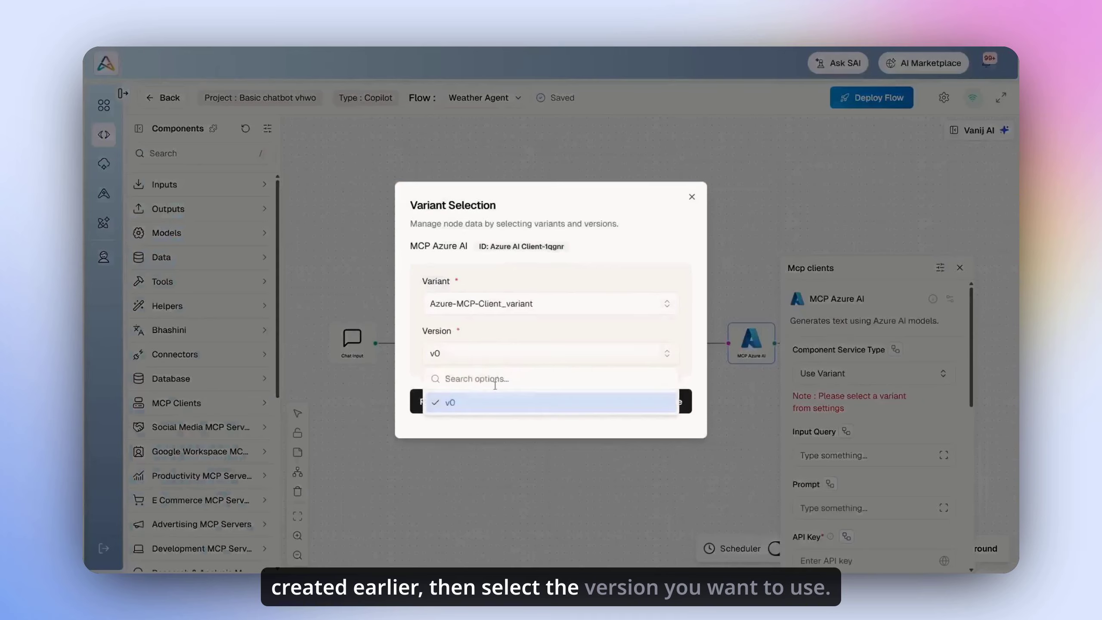
pyautogui.click(494, 405)
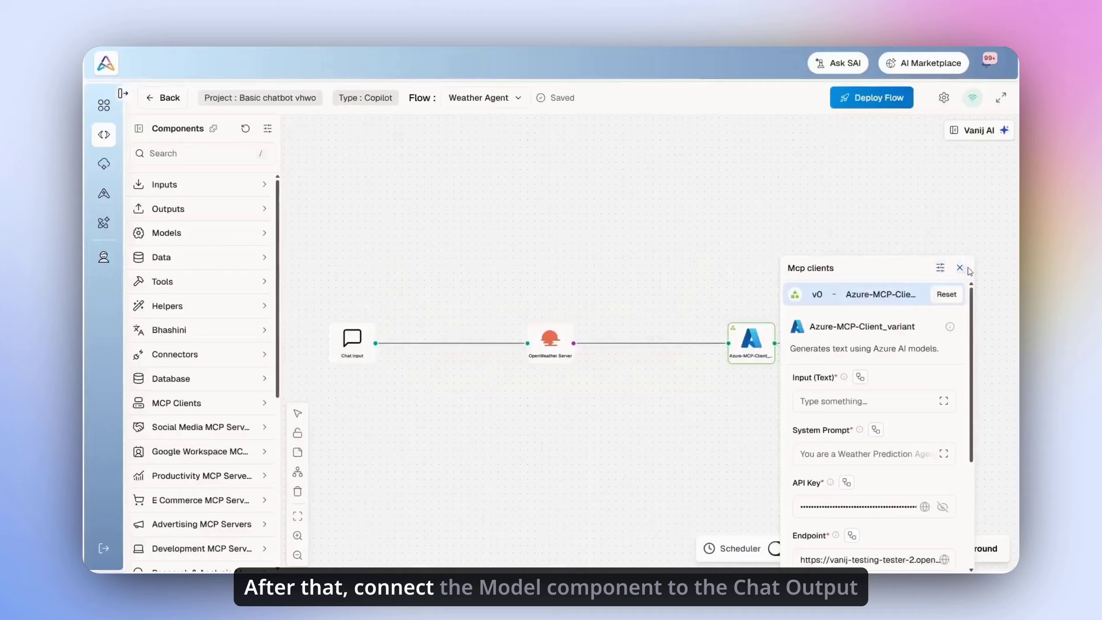
# Step: Review the Azure node's prefilled variant settings, then close its settings panel
pyautogui.scroll(-4, 840, 413)
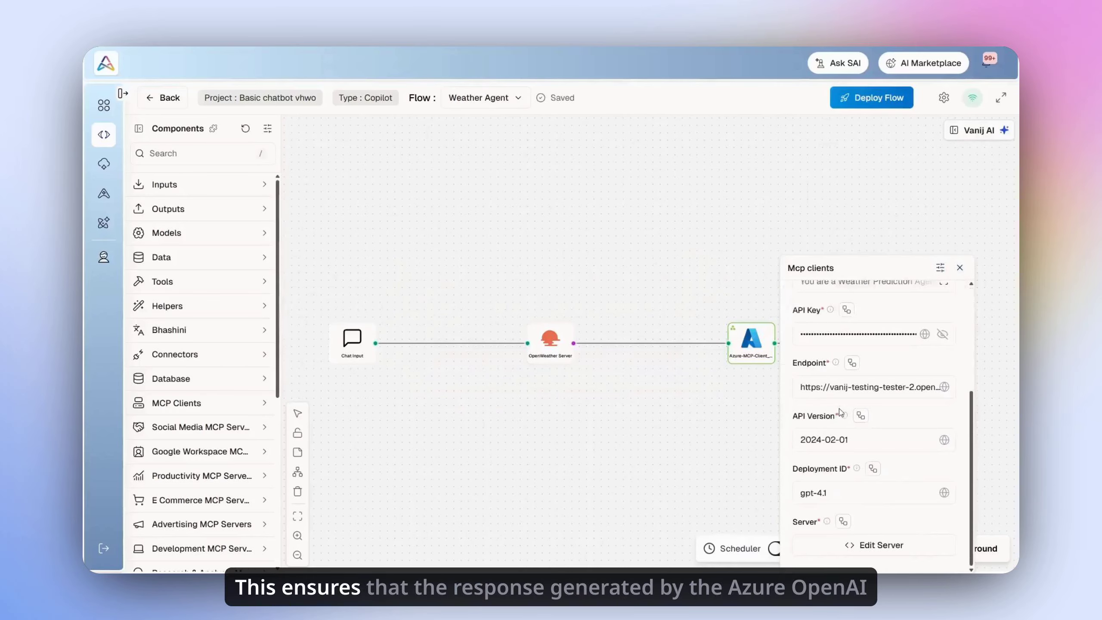
pyautogui.scroll(4, 842, 411)
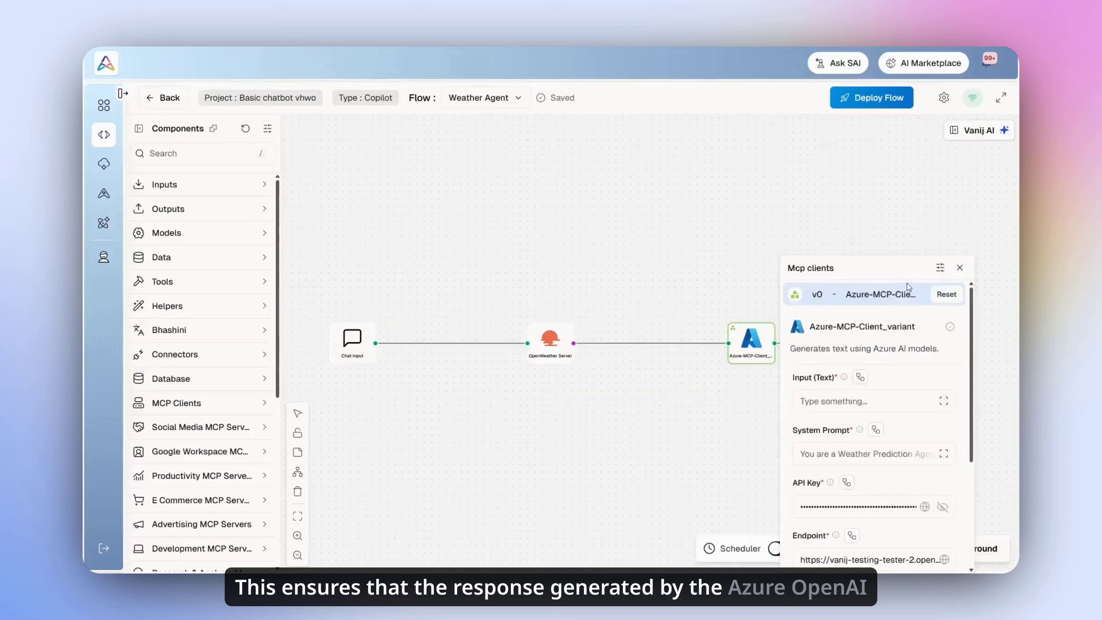
pyautogui.click(964, 269)
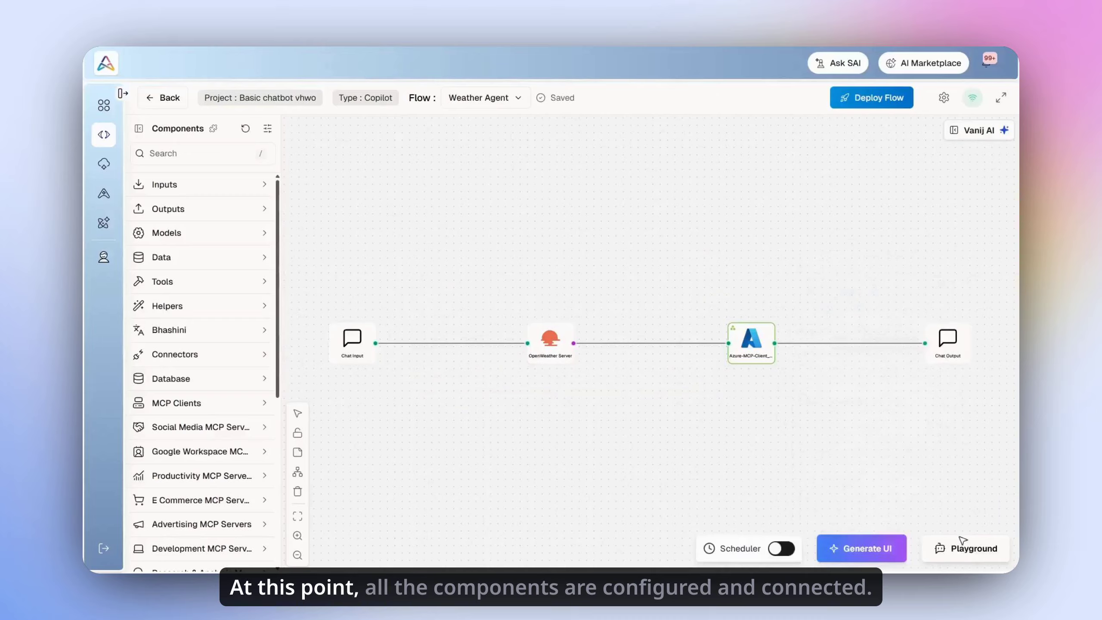
# Step: Ask the Playground for Bangalore's current weather, review the 27.3°C clear-sky forecast reply, then close it
pyautogui.click(968, 558)
pyautogui.write('What is the current weather in Bangalore today?')
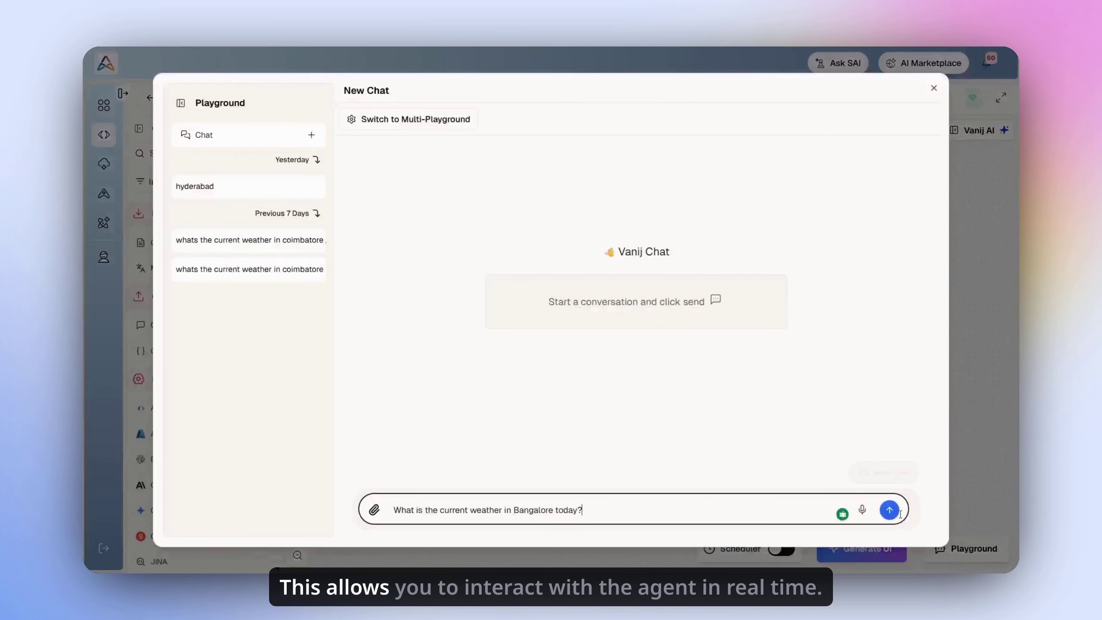
pyautogui.click(890, 511)
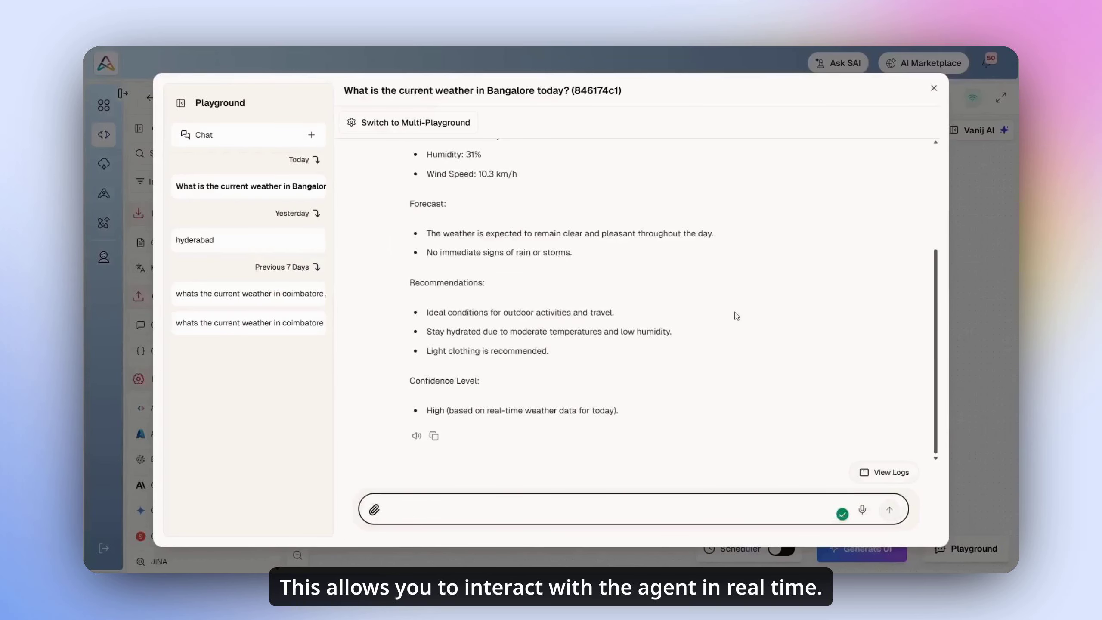
pyautogui.scroll(4, 694, 309)
pyautogui.scroll(-3, 685, 304)
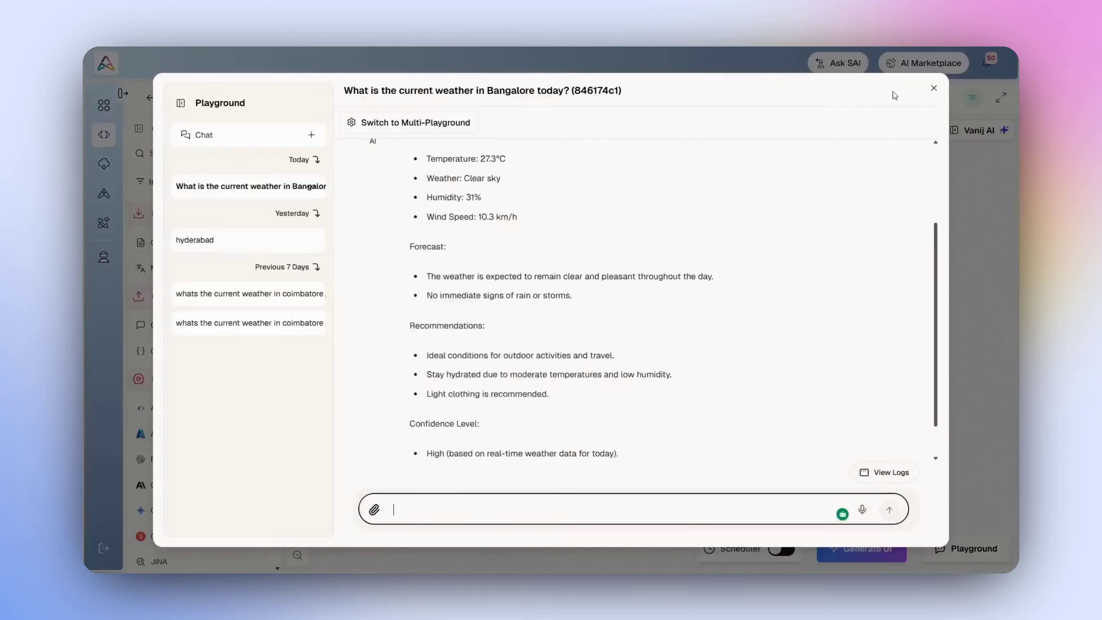
pyautogui.click(932, 91)
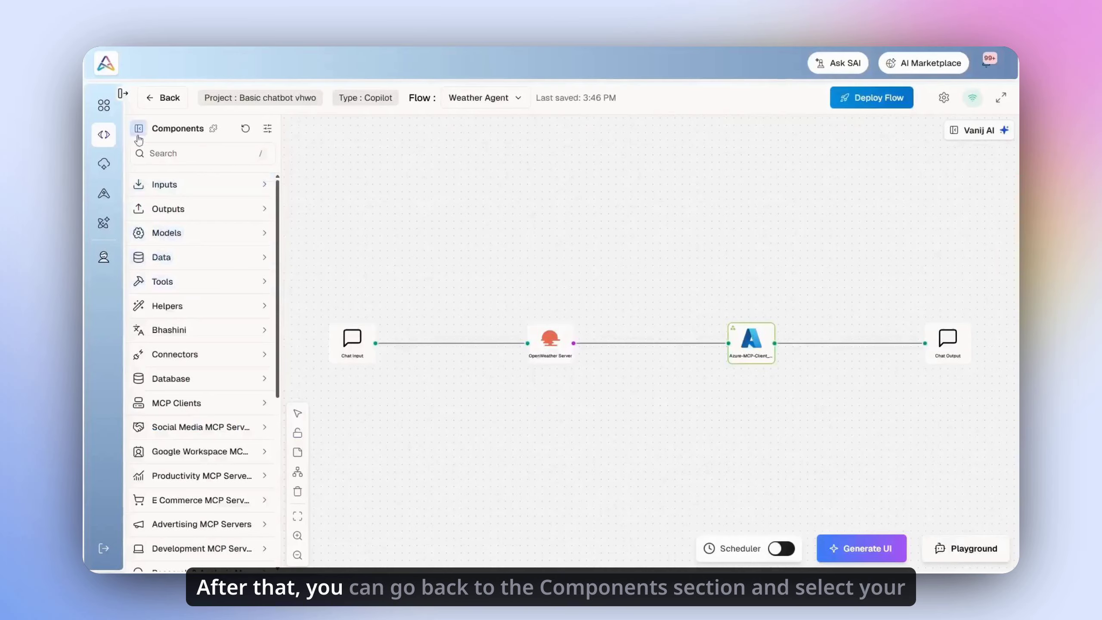
# Step: Go from the flow editor to Components, MCP Clients, and open the Azure-MCP-Client_variant card
pyautogui.click(164, 97)
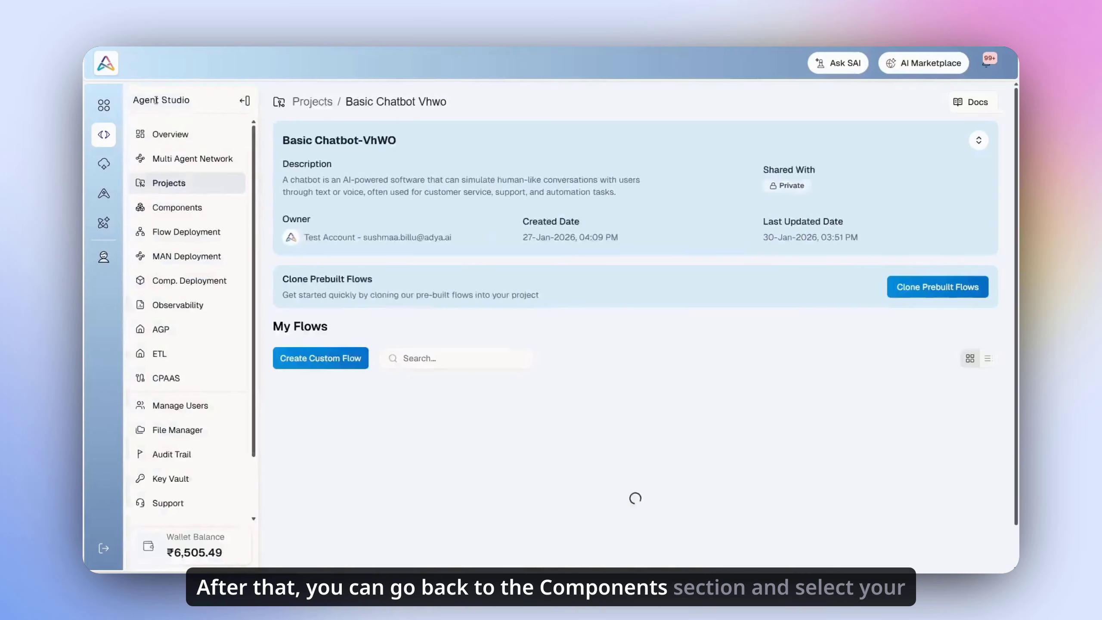
pyautogui.click(177, 207)
pyautogui.click(682, 382)
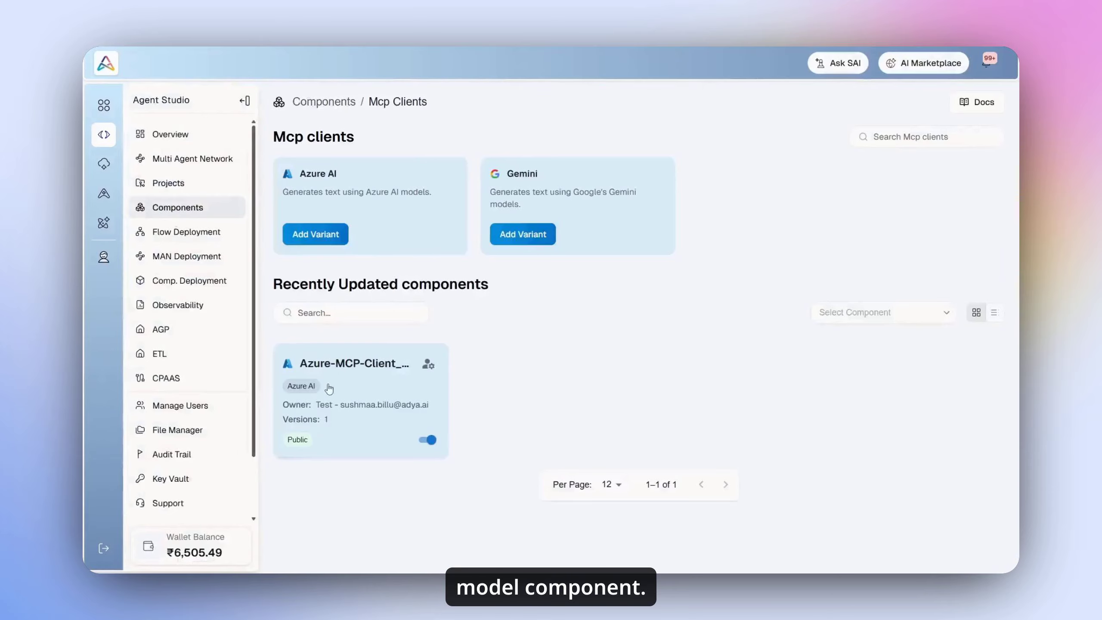
pyautogui.click(365, 380)
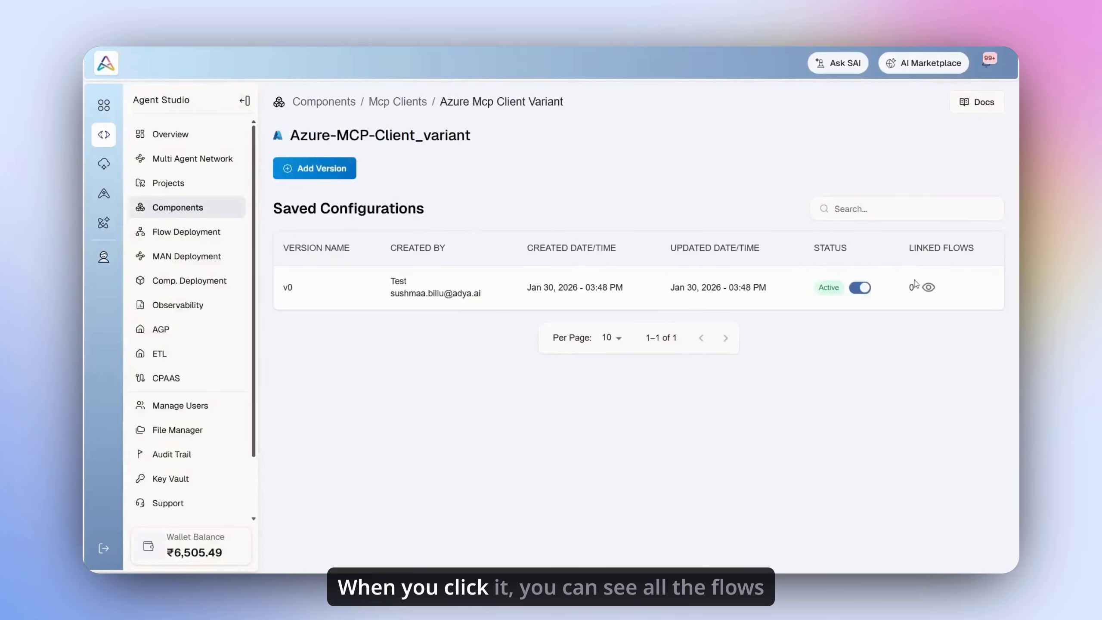
# Step: Show the linked flows for version v0, revealing Weather Agent in Basic Chatbot-VhWO
pyautogui.click(928, 287)
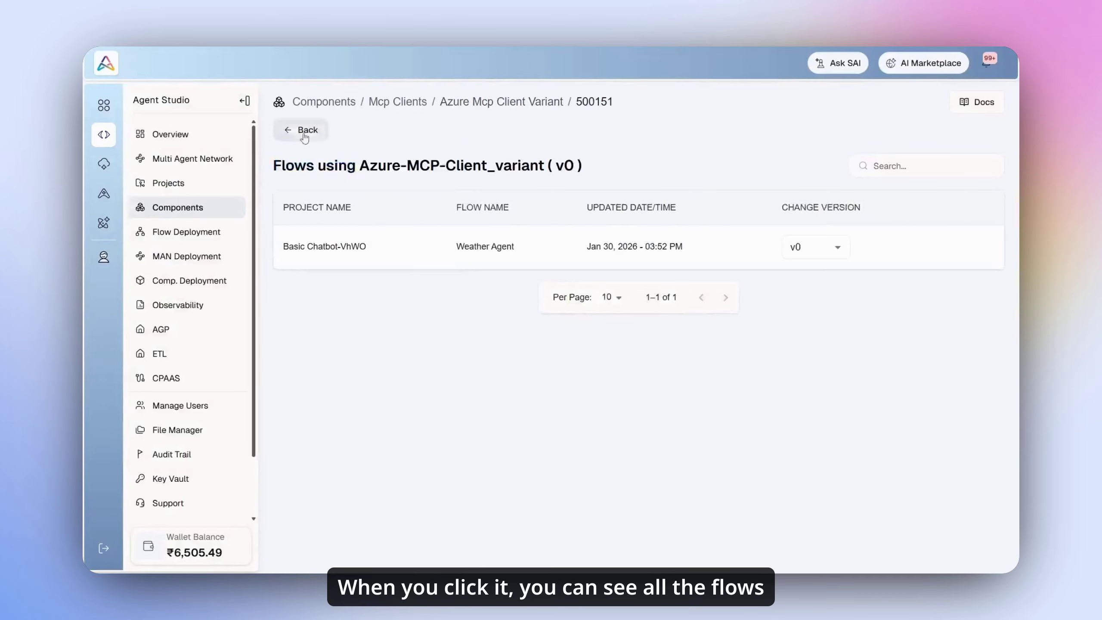